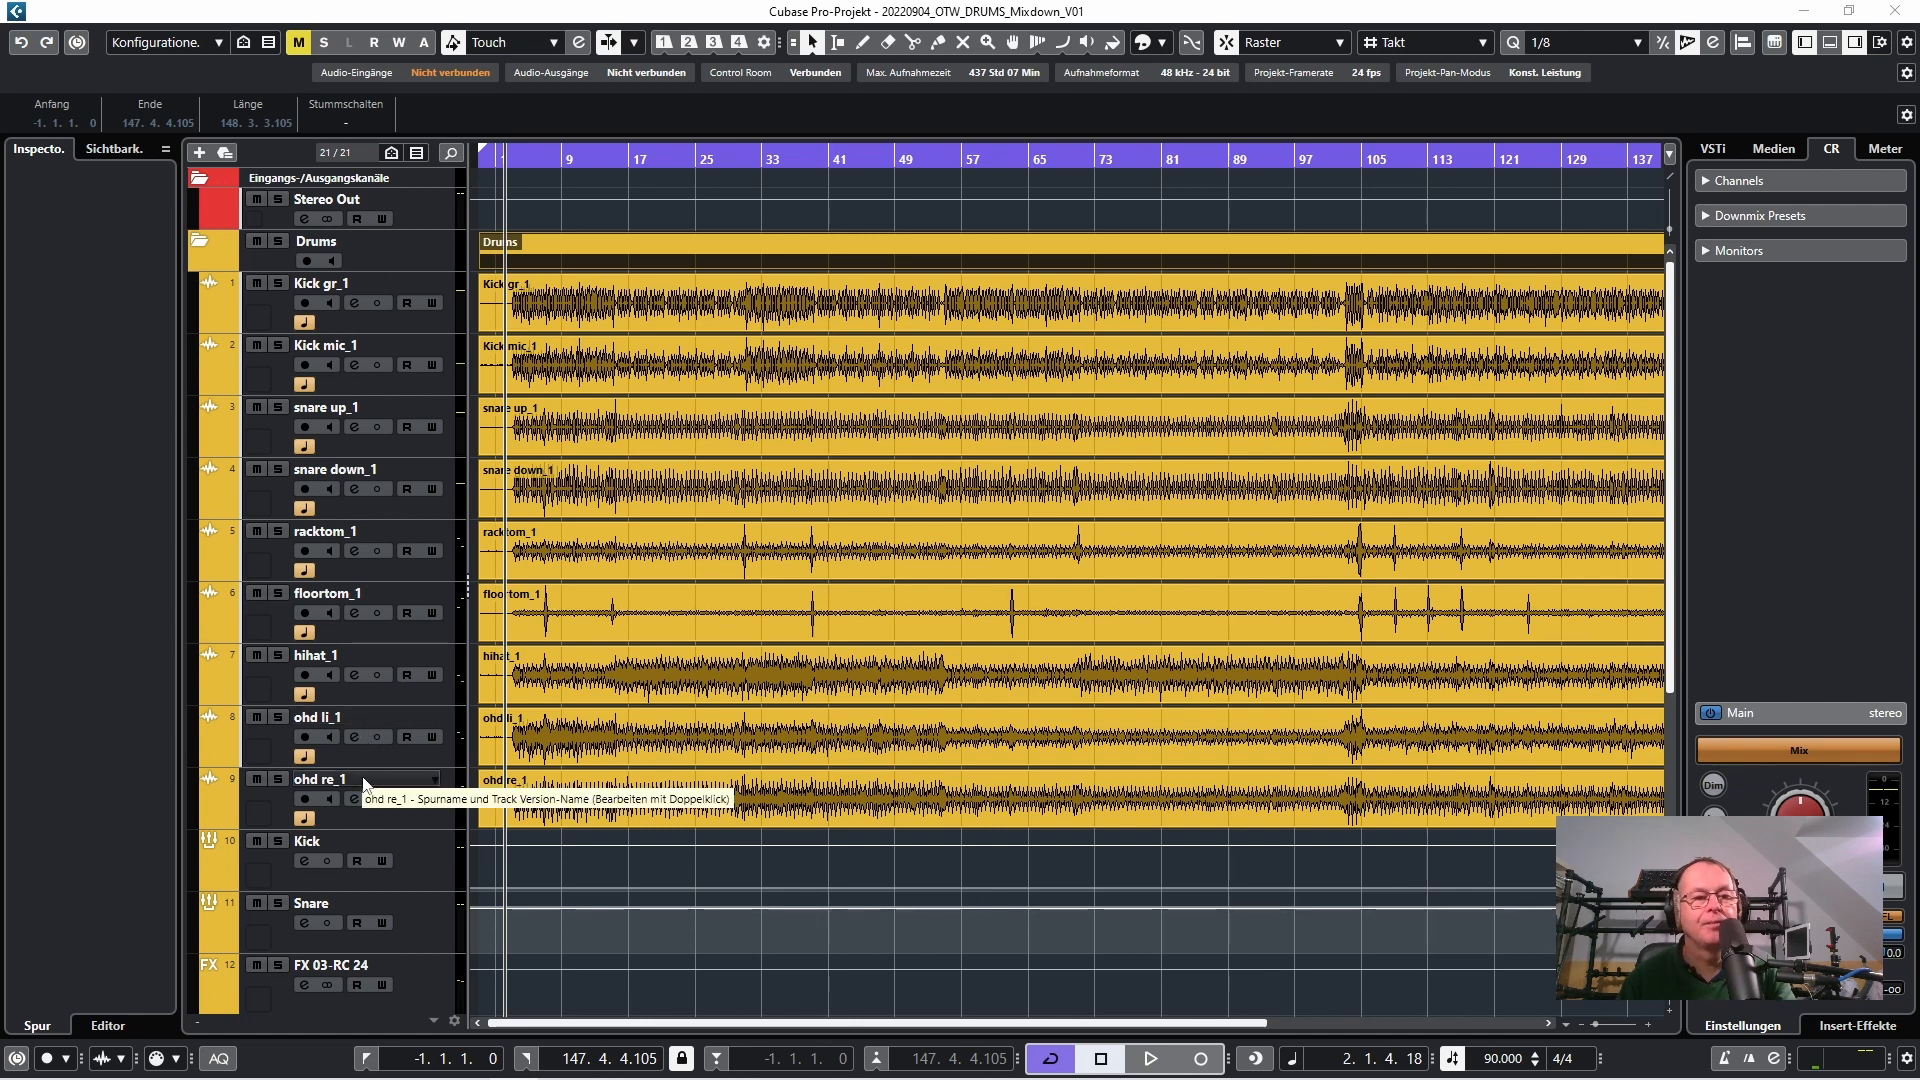
# Review the drum track list from the individual microphone recordings down to the group and FX channels
pyautogui.scroll(-5, 363, 780)
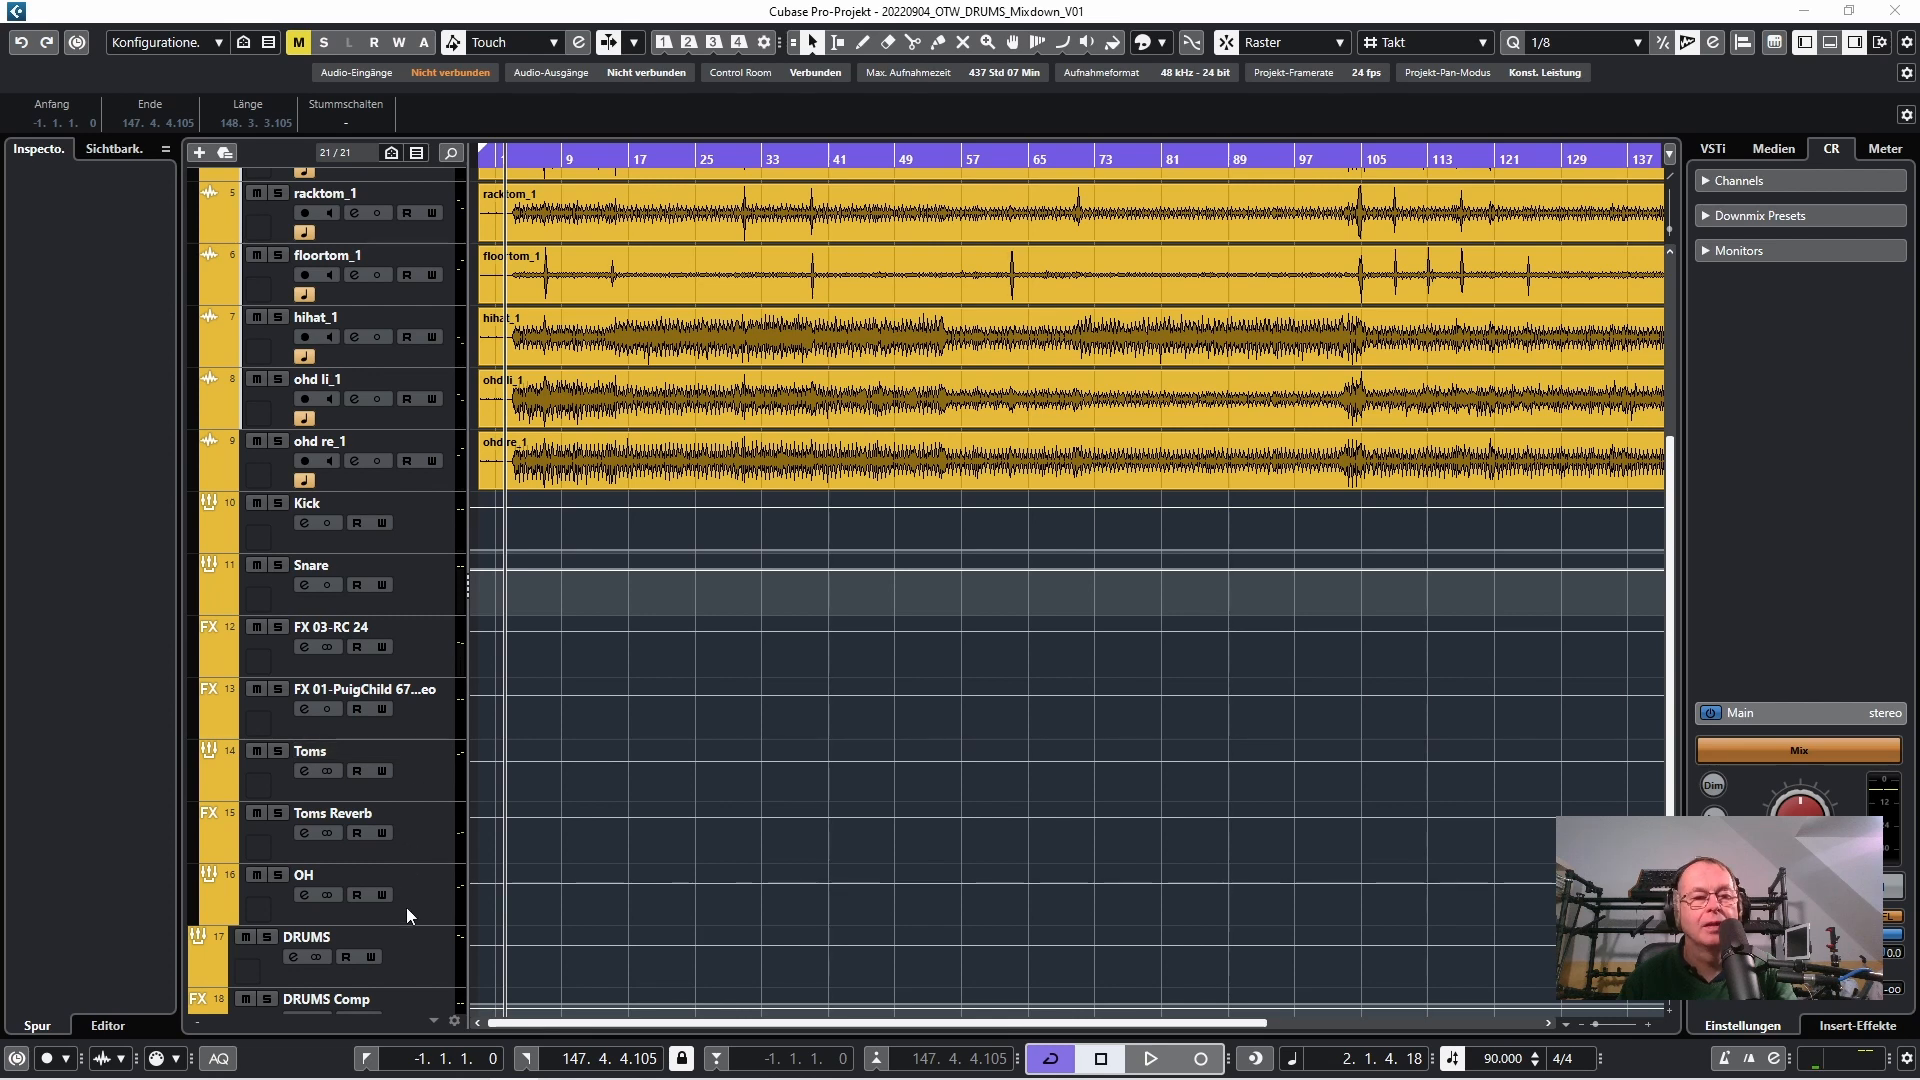
pyautogui.scroll(-1, 406, 896)
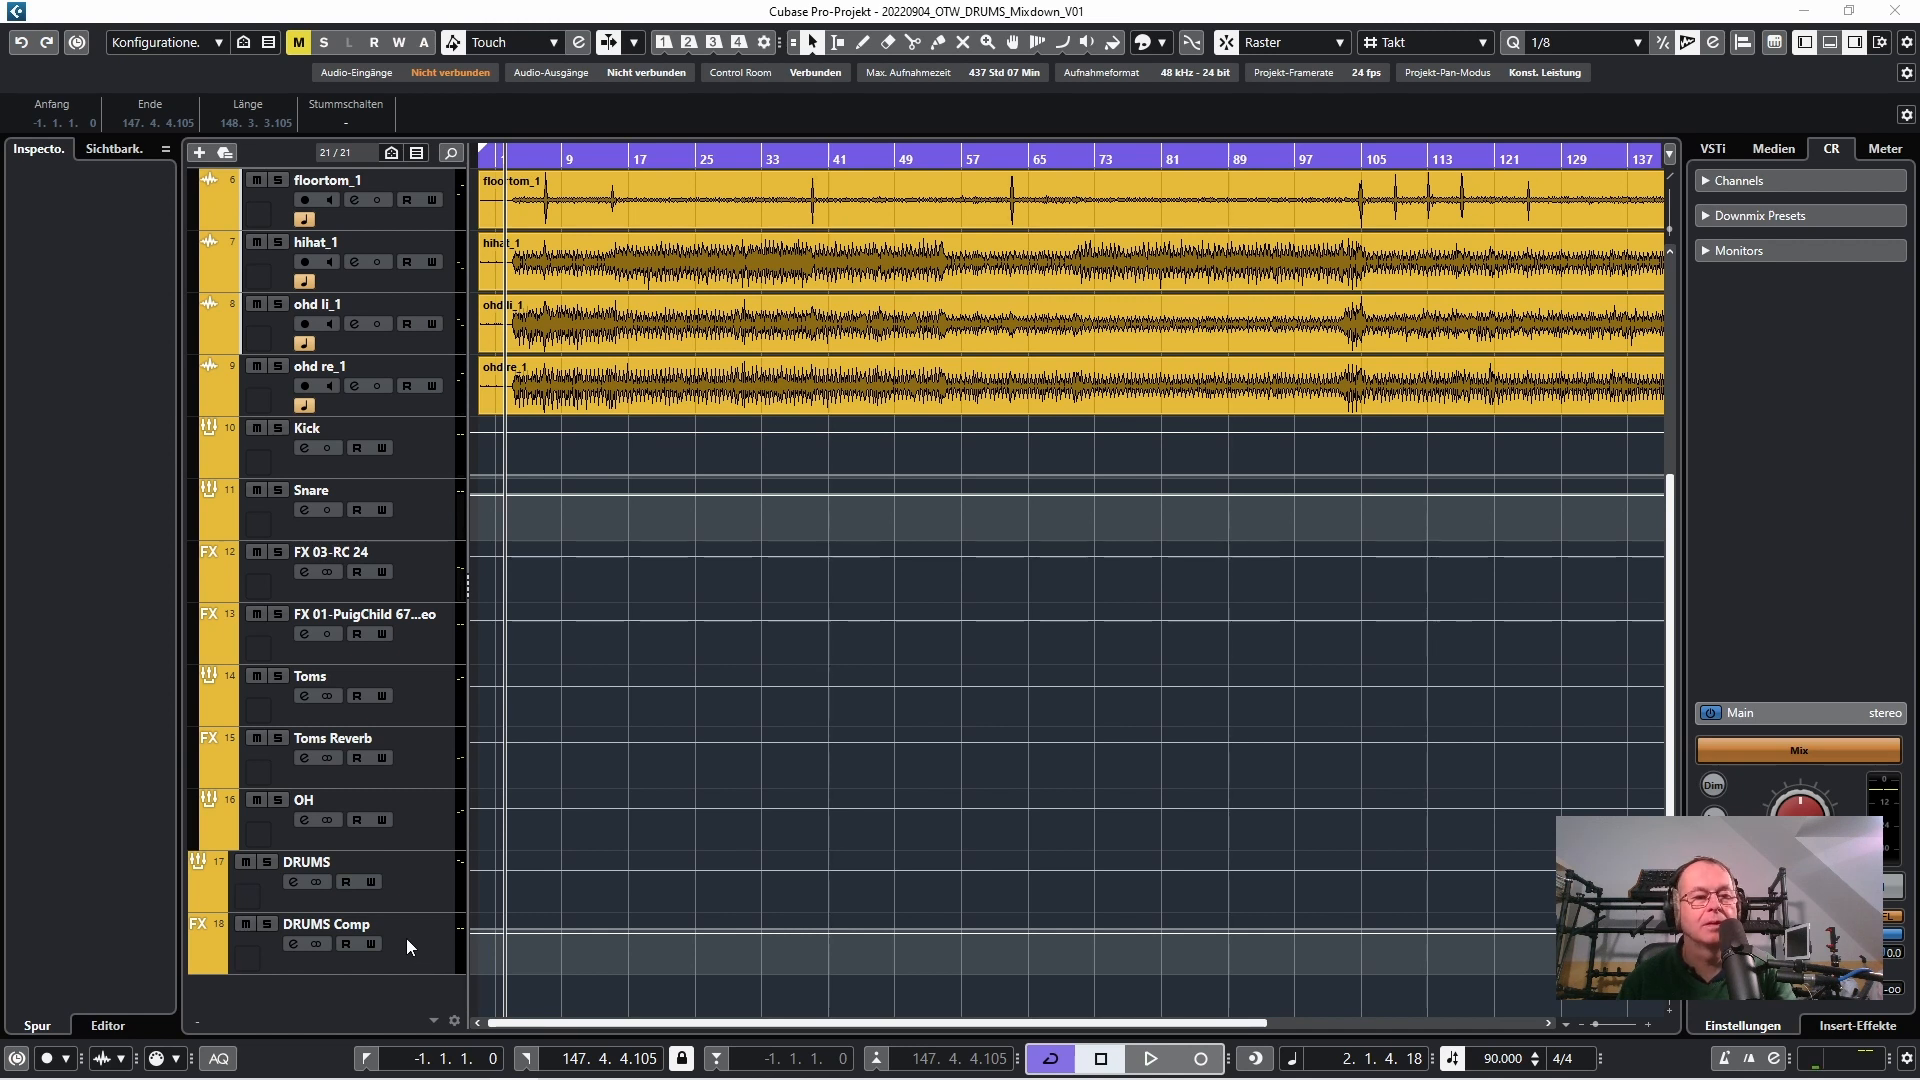
pyautogui.scroll(5, 406, 906)
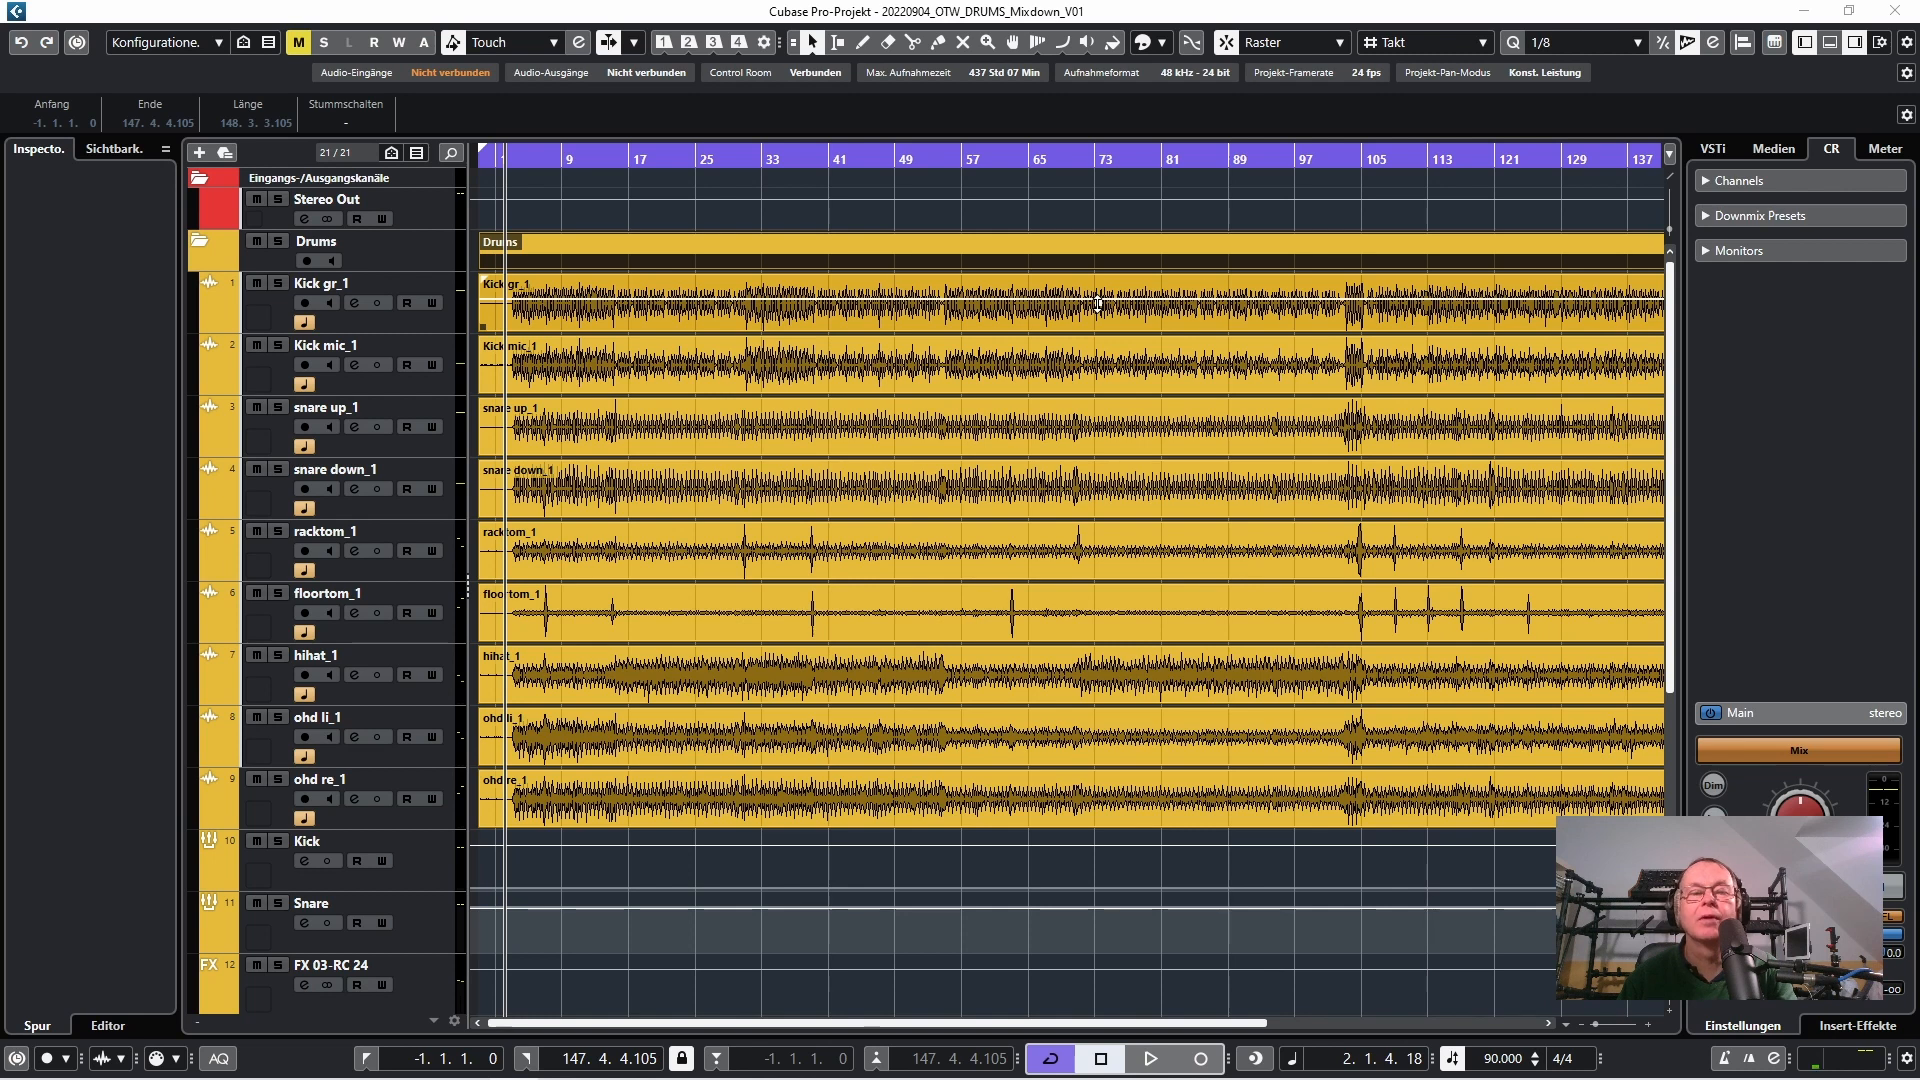
pyautogui.moveTo(1098, 304); pyautogui.dragTo(1098, 304)
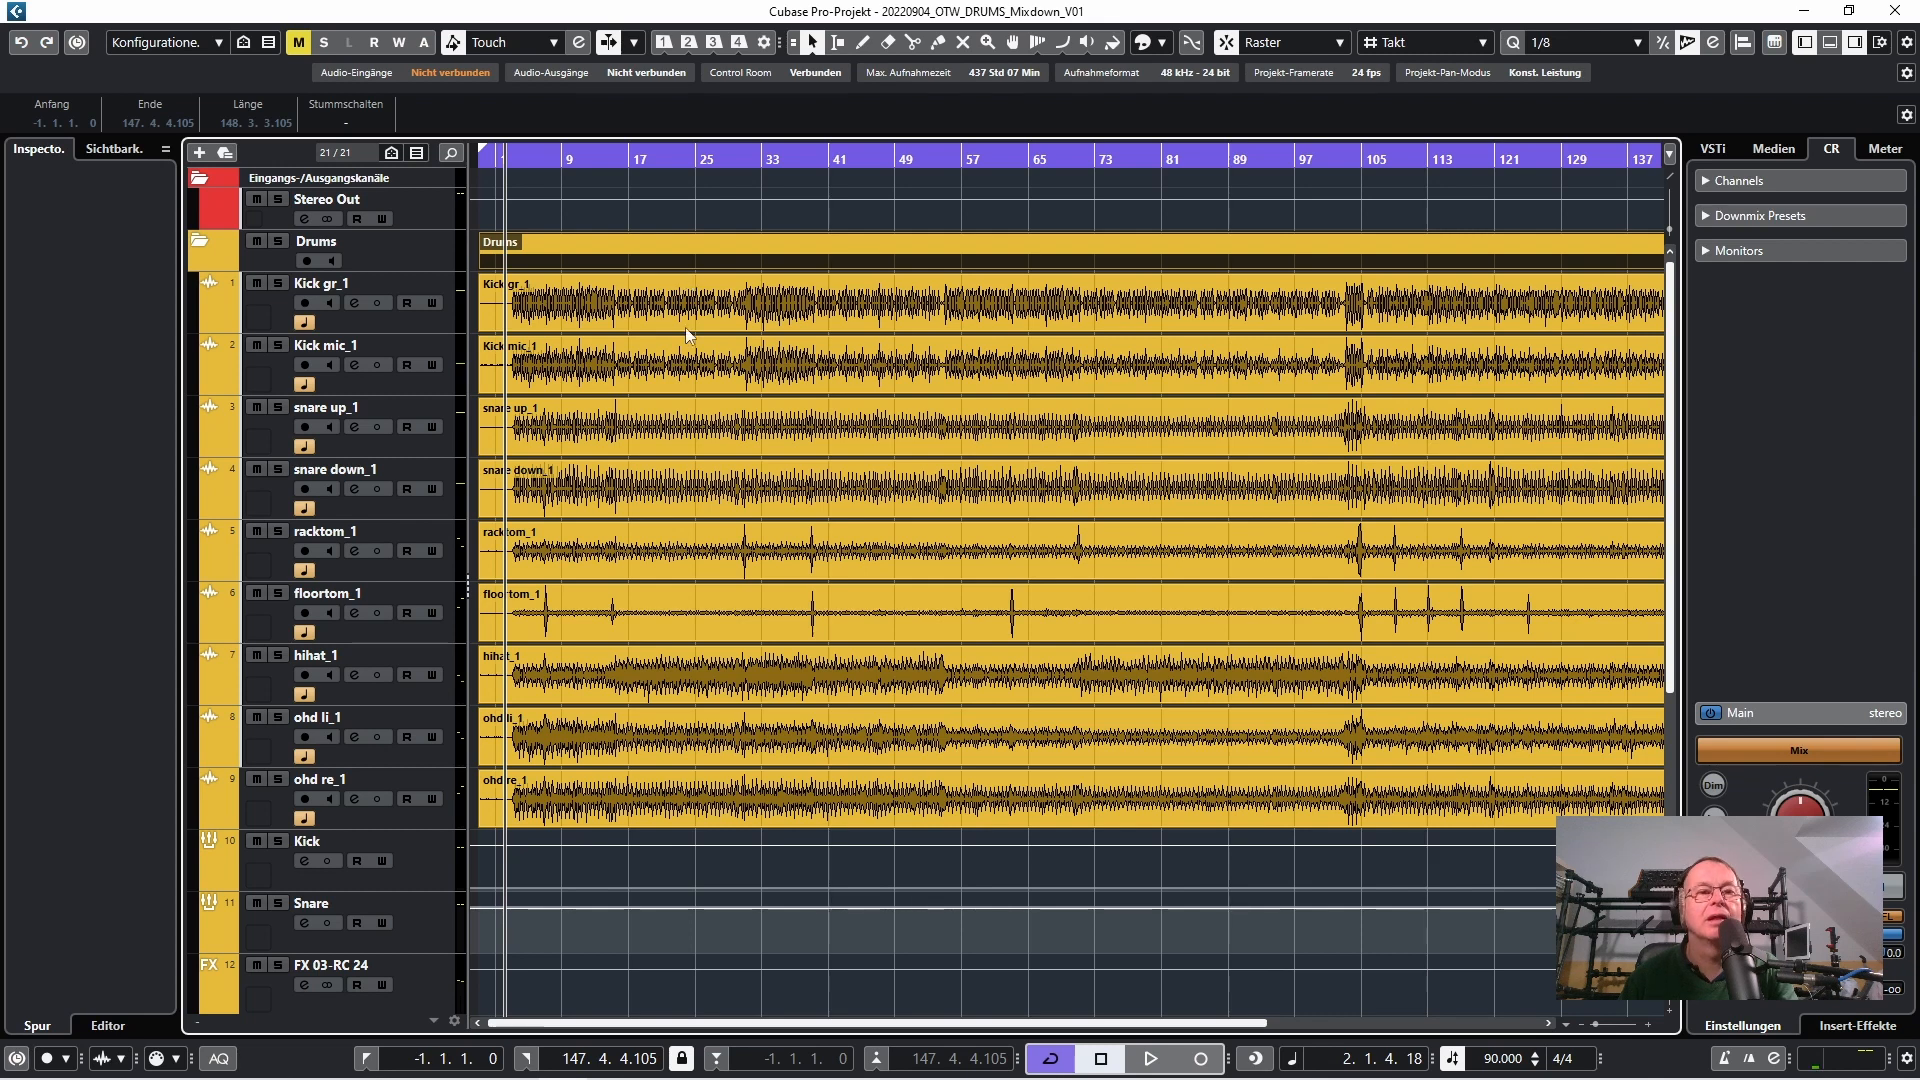
# Play back the complete drum mix from near the start of the song and stop playback
pyautogui.click(528, 159)
pyautogui.press('space')
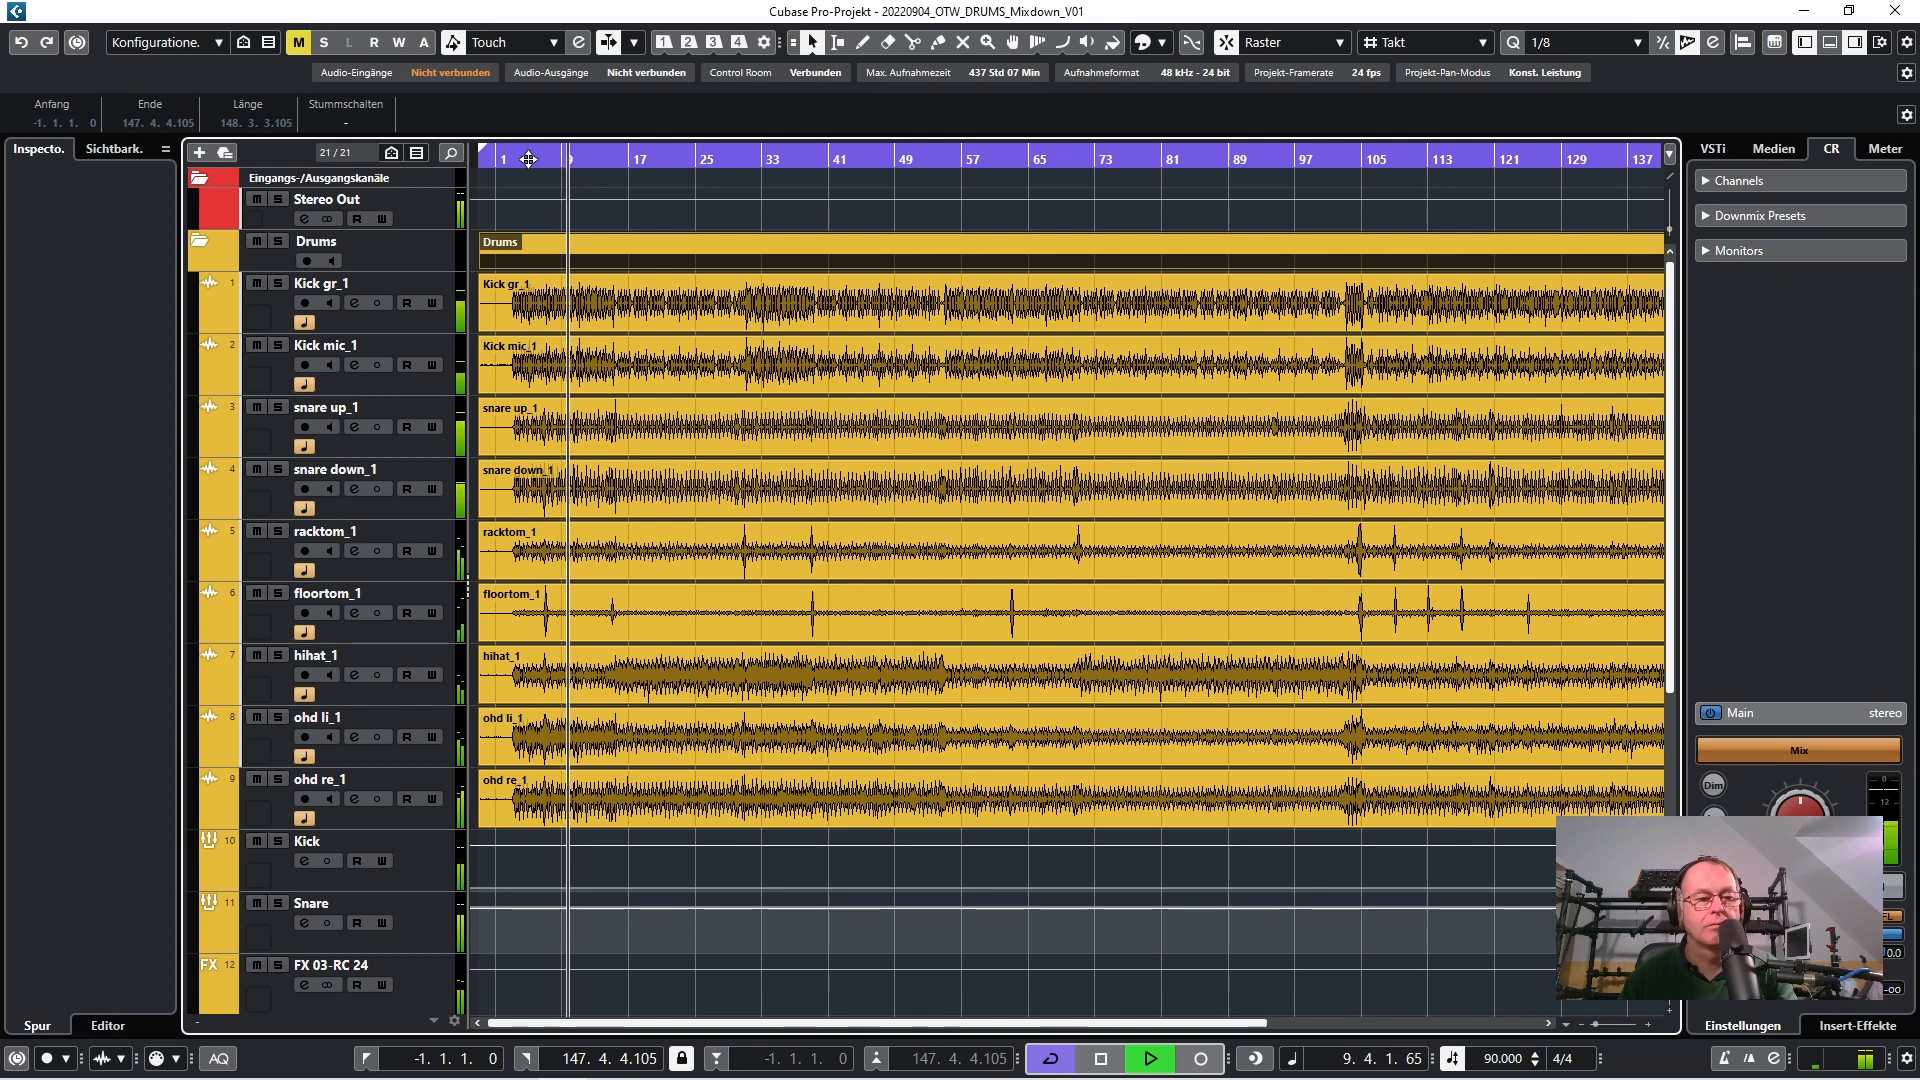
pyautogui.press('space')
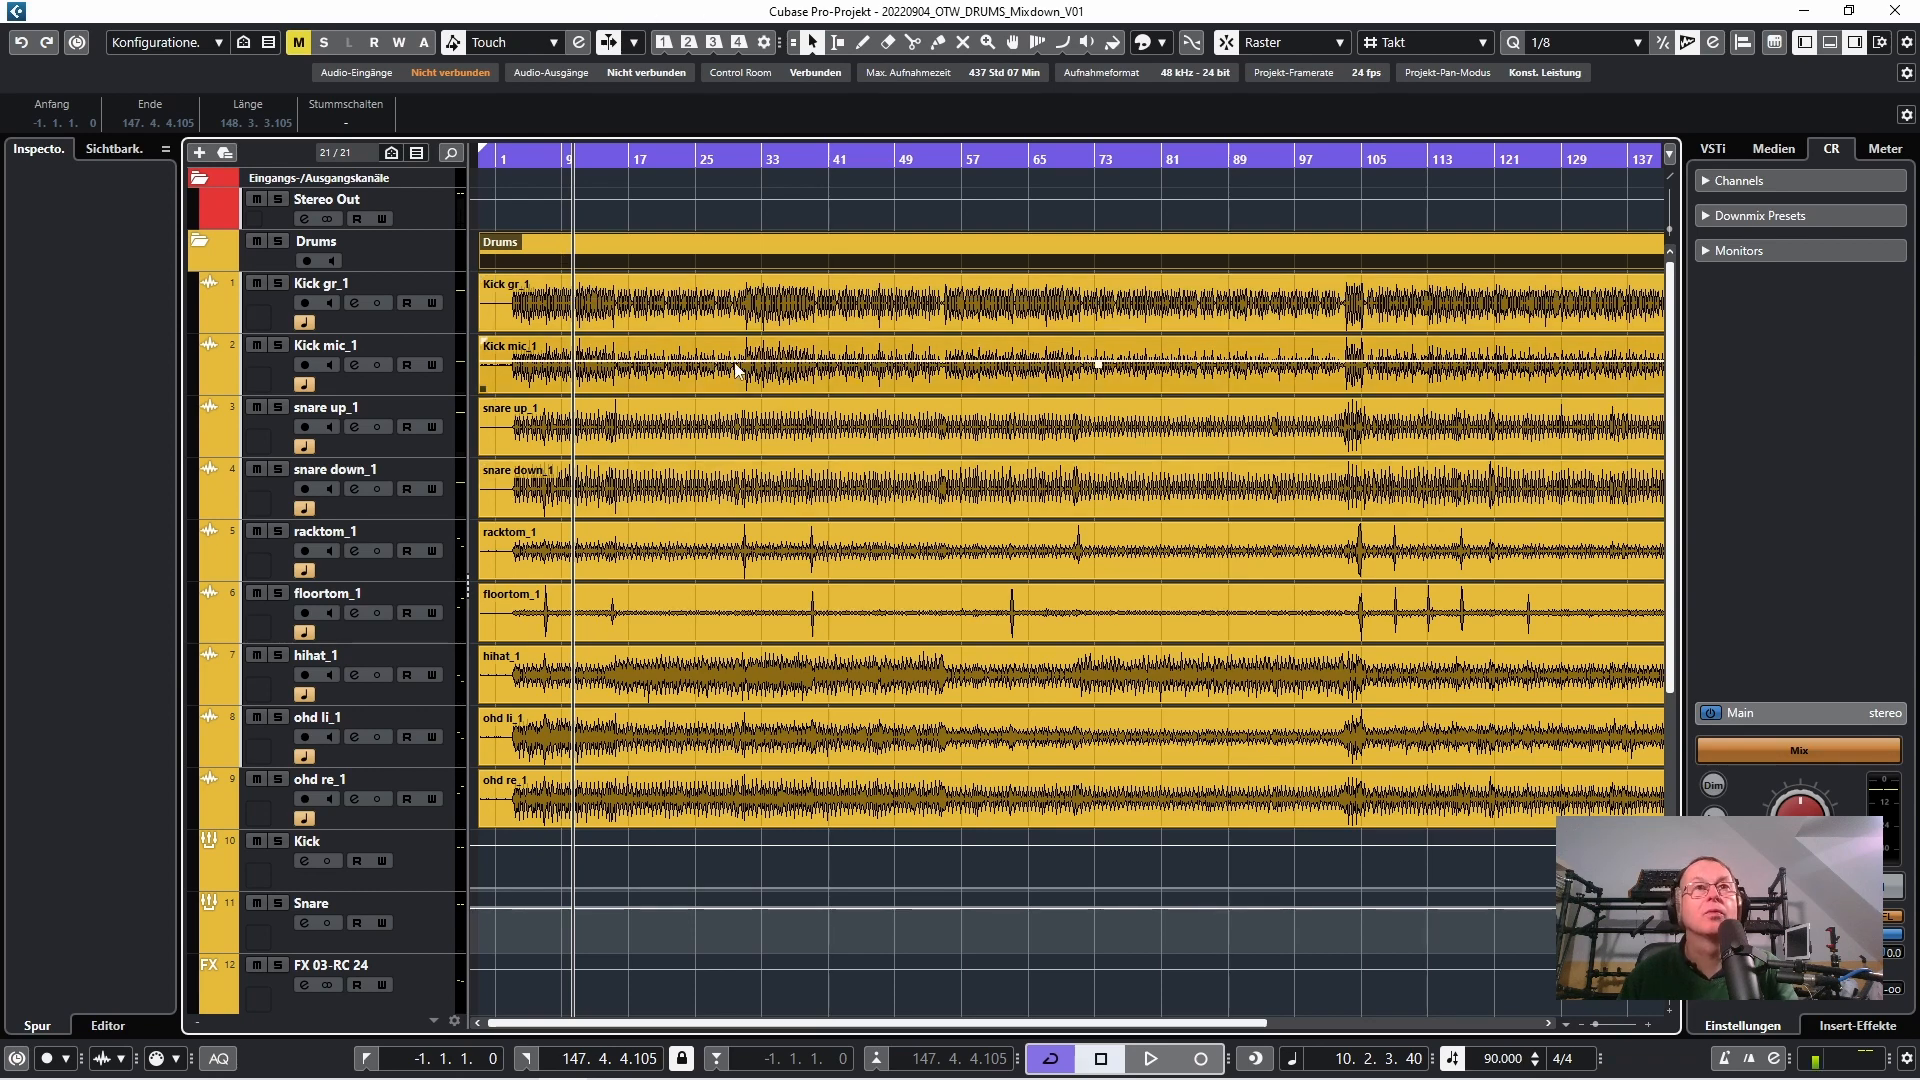
# Listen to the soloed kick channel with its Scheps Omni Channel insert active
pyautogui.press('F3')
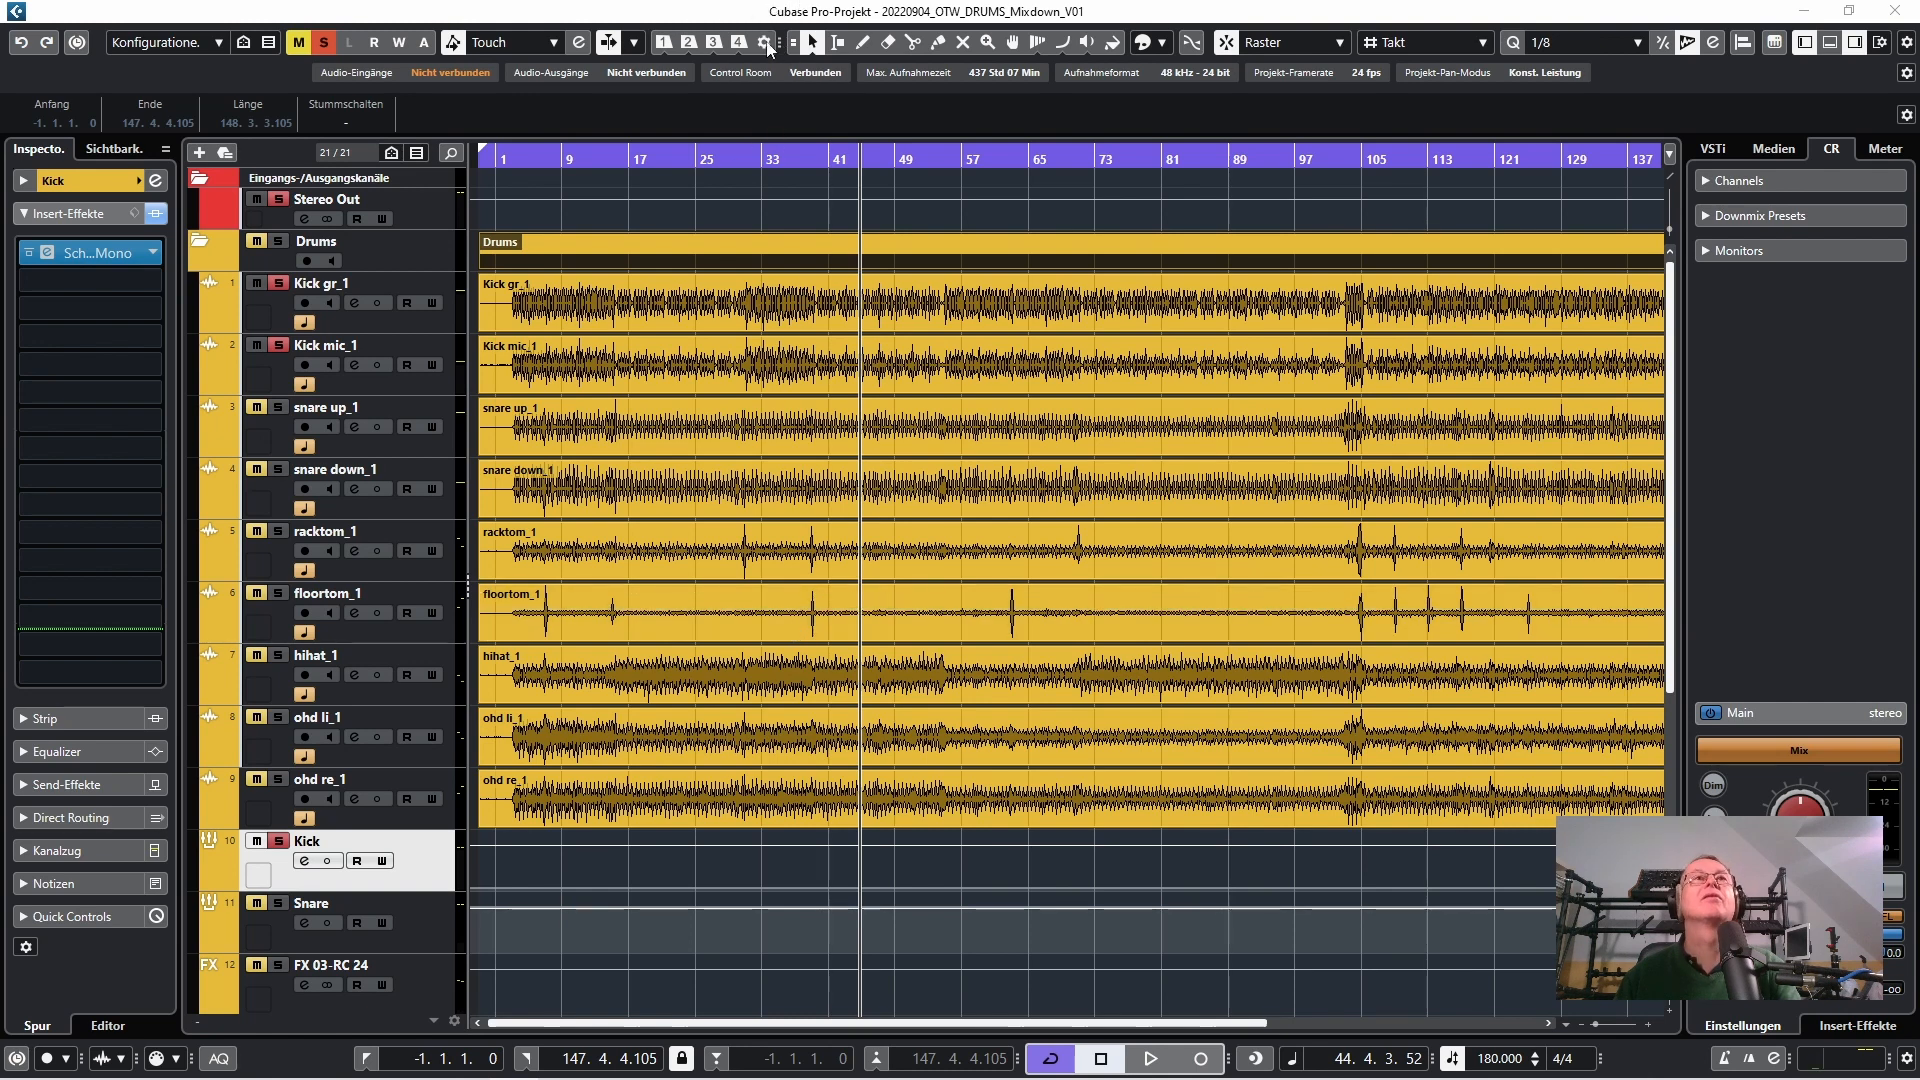
pyautogui.click(775, 14)
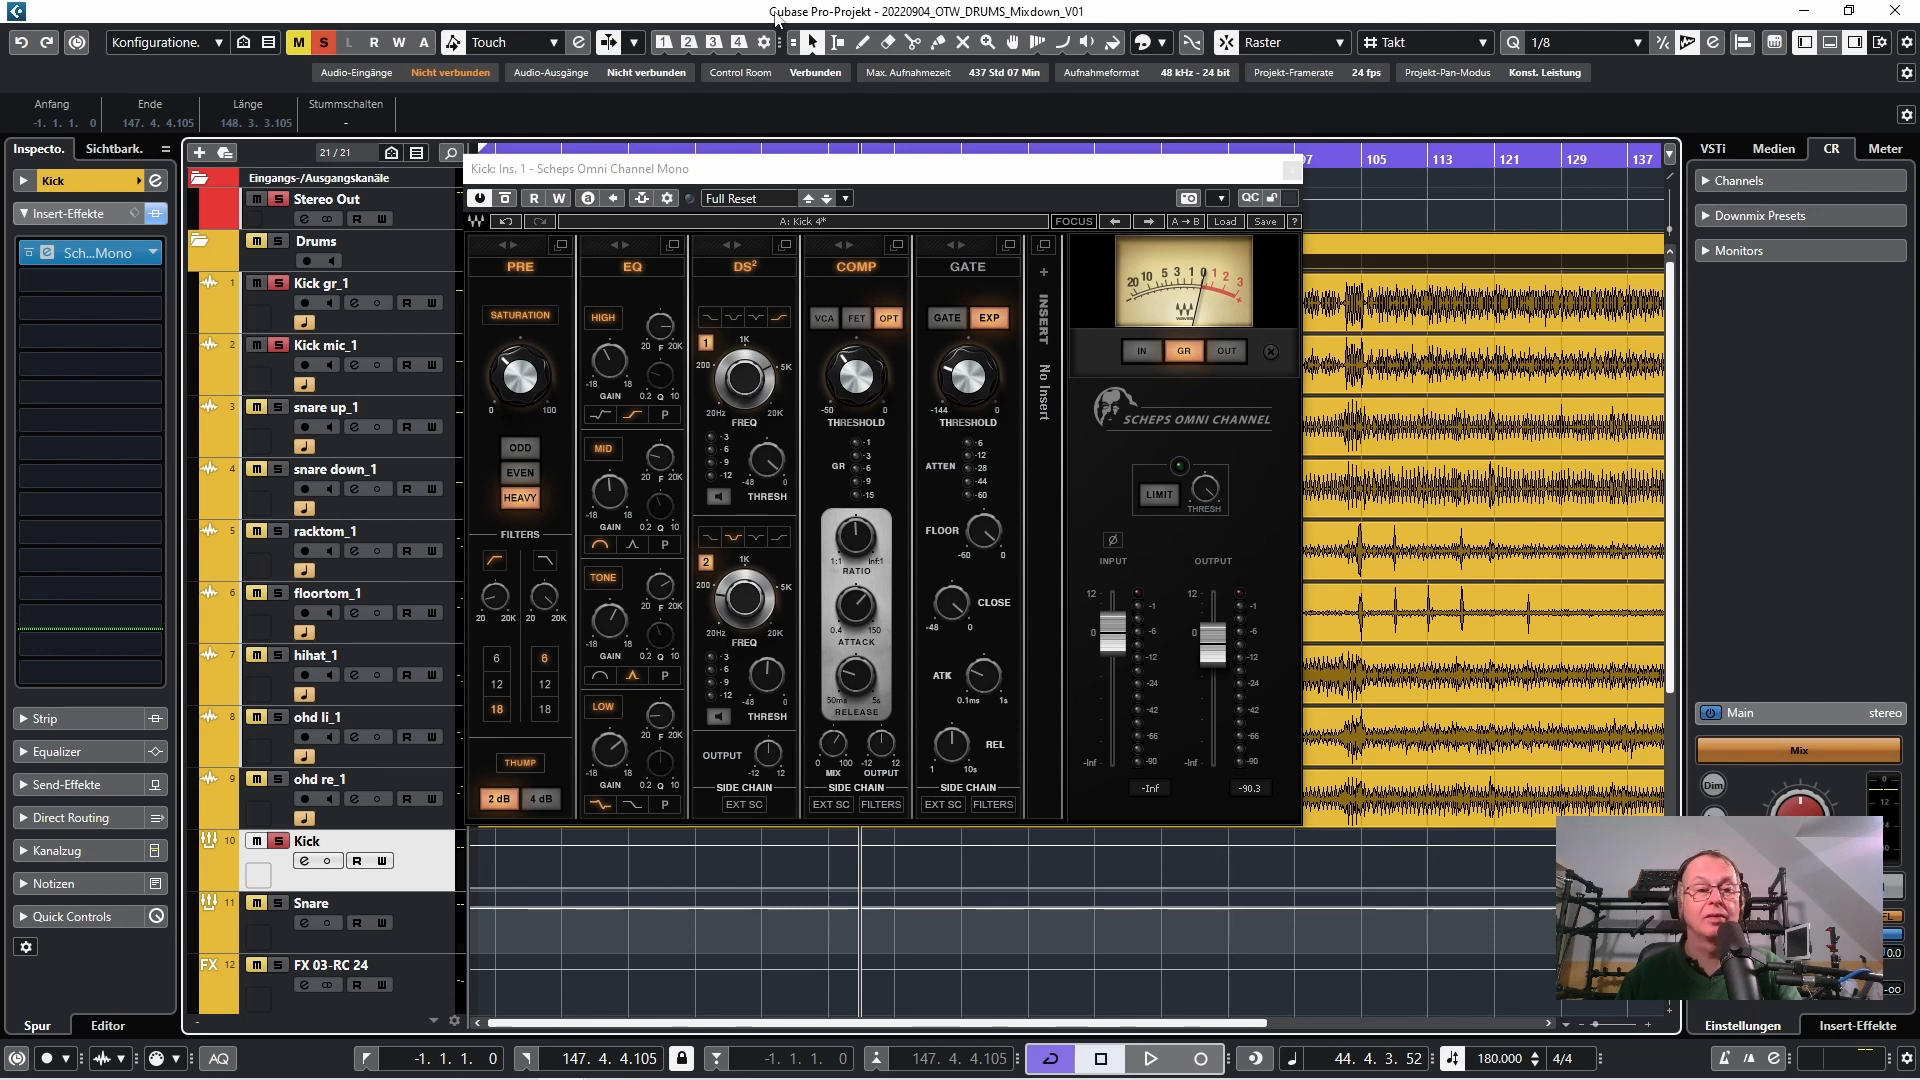
pyautogui.press('space')
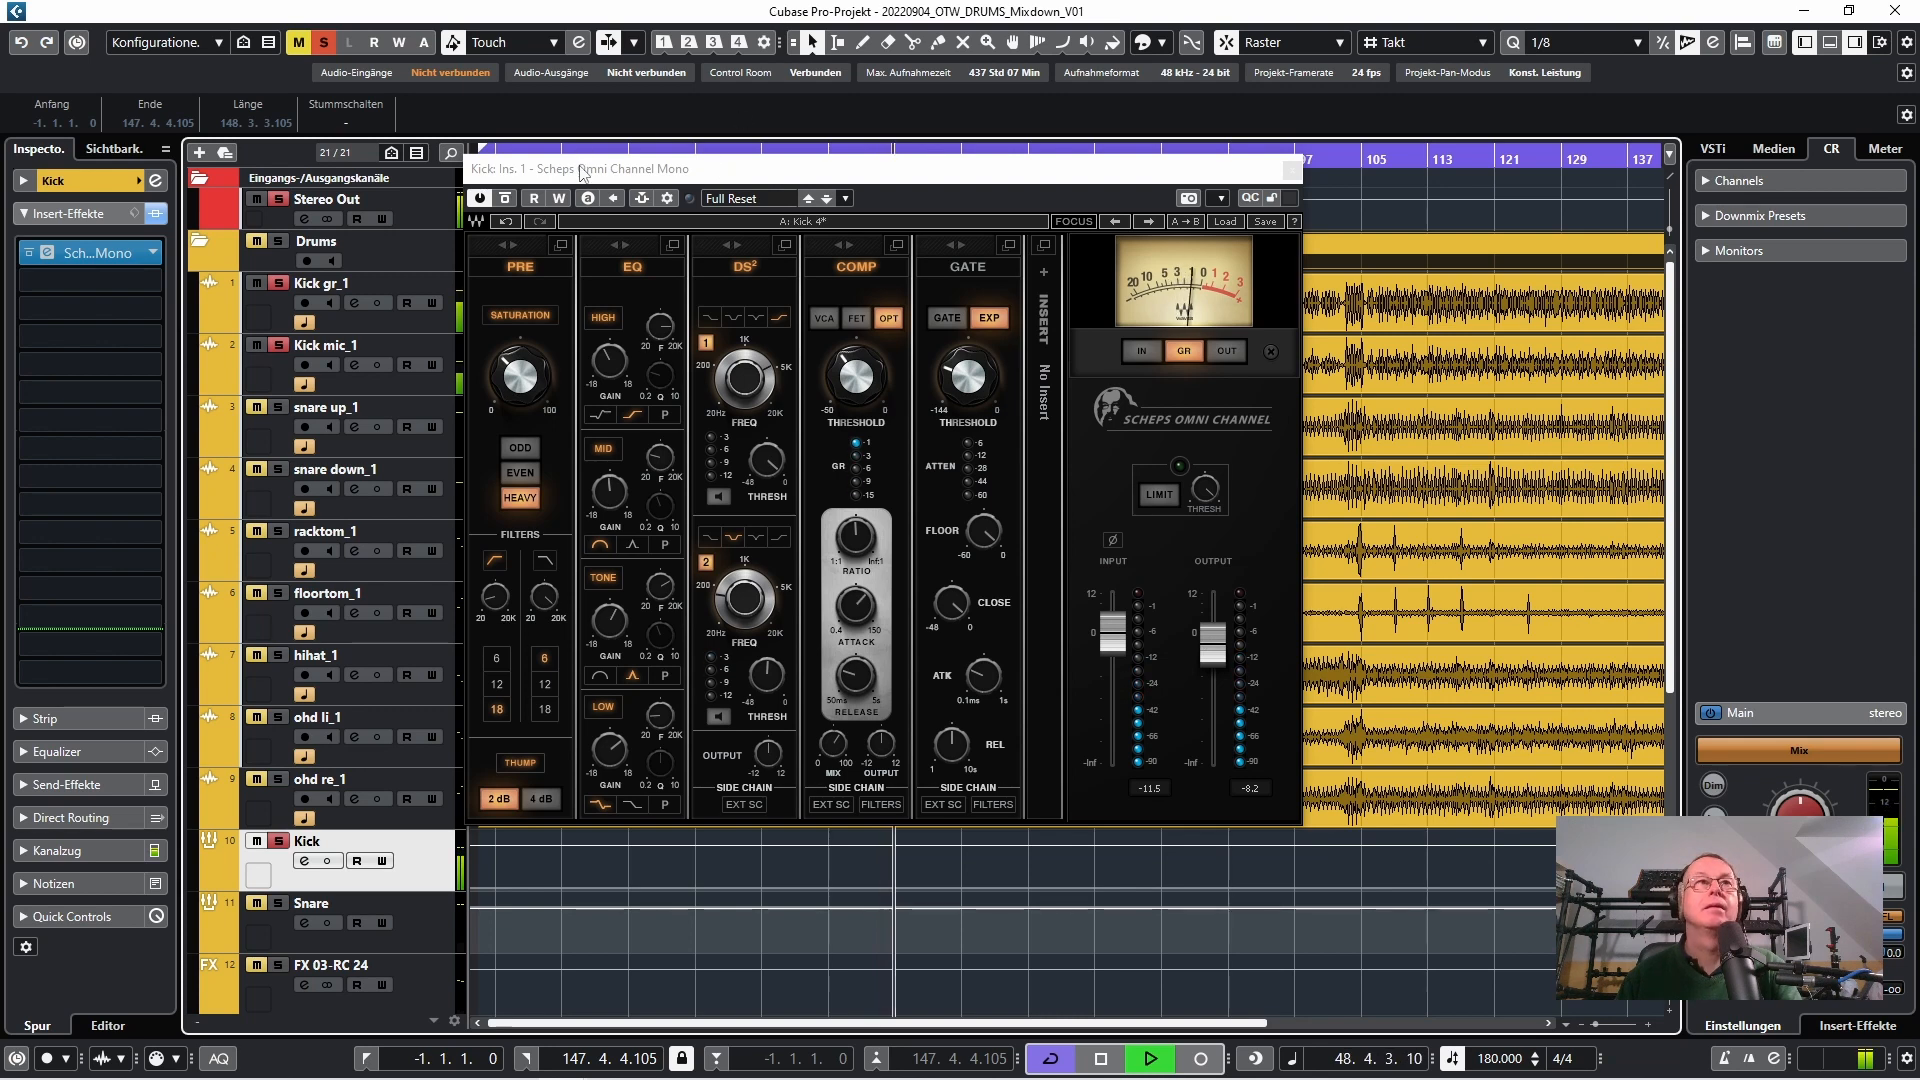
pyautogui.press('space')
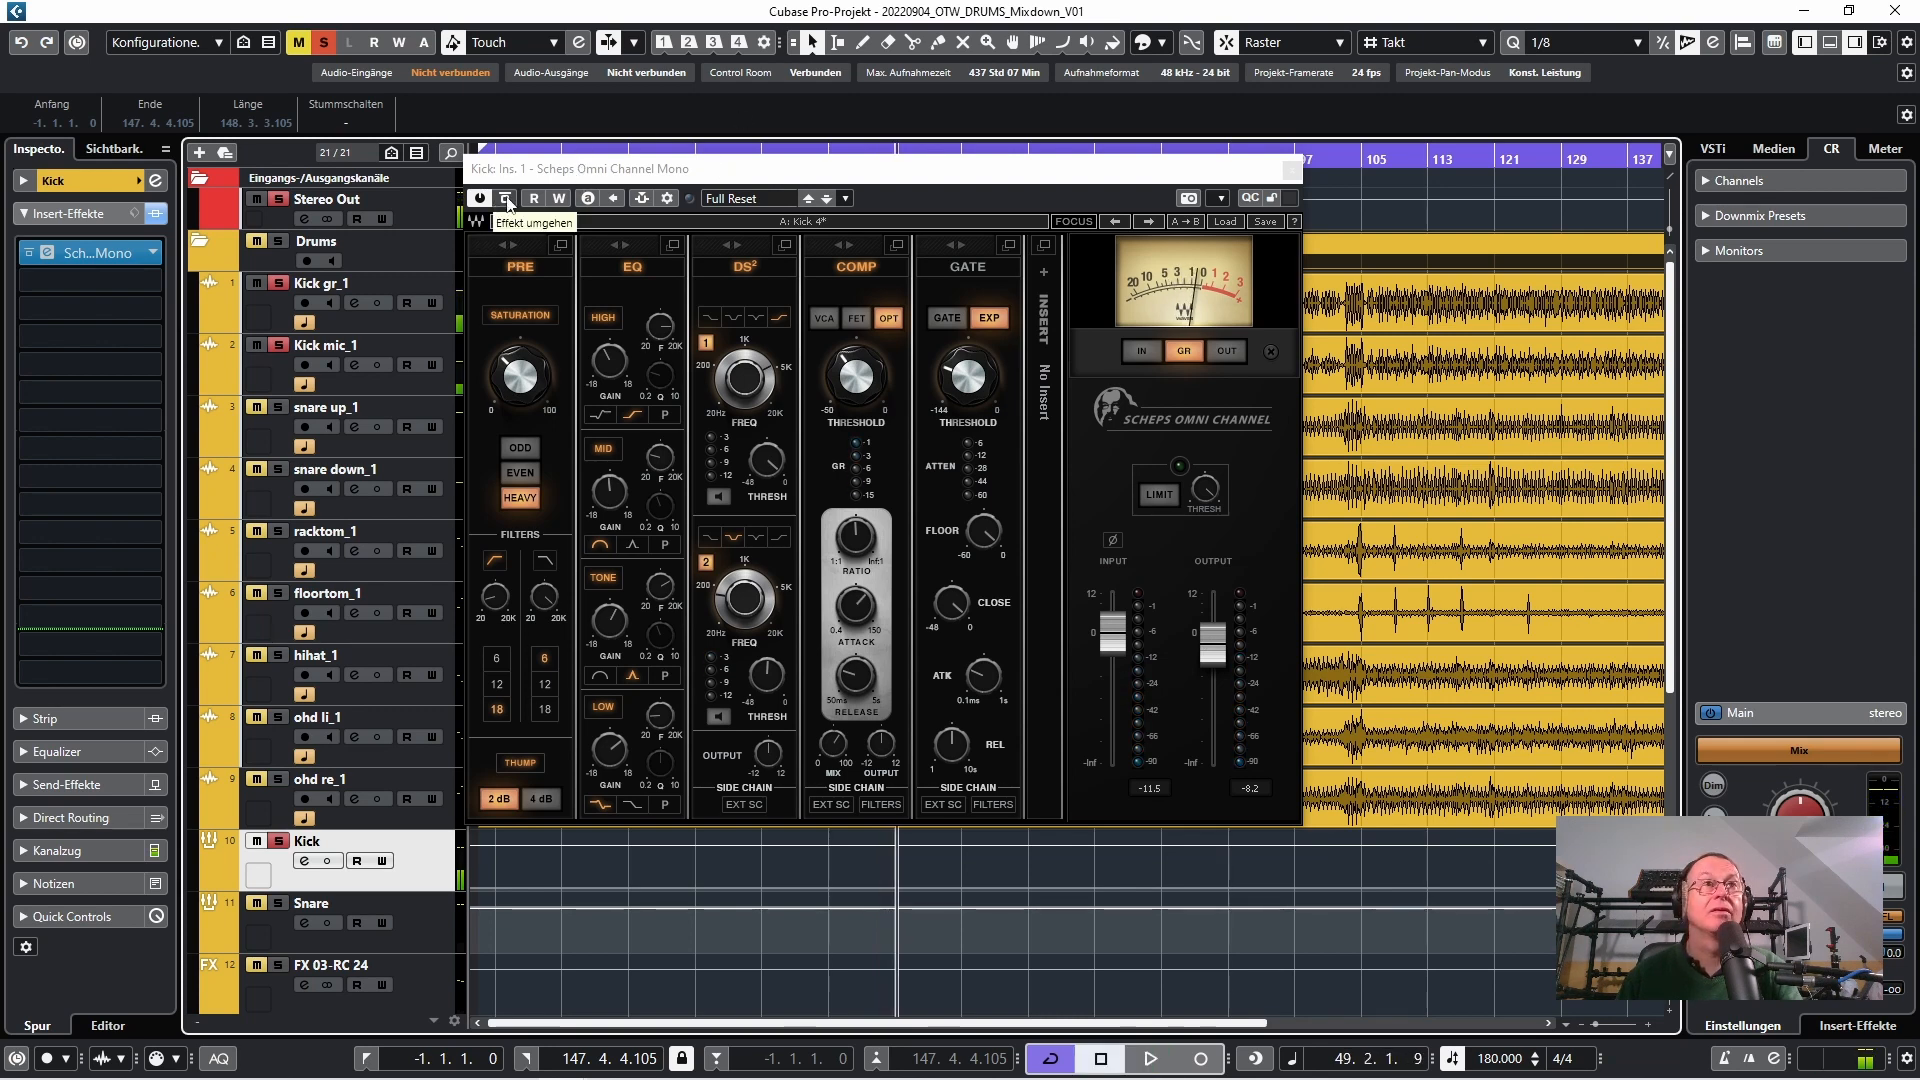
# Compare the kick during playback with the Scheps Omni Channel insert bypassed and active, leaving it active
pyautogui.click(506, 200)
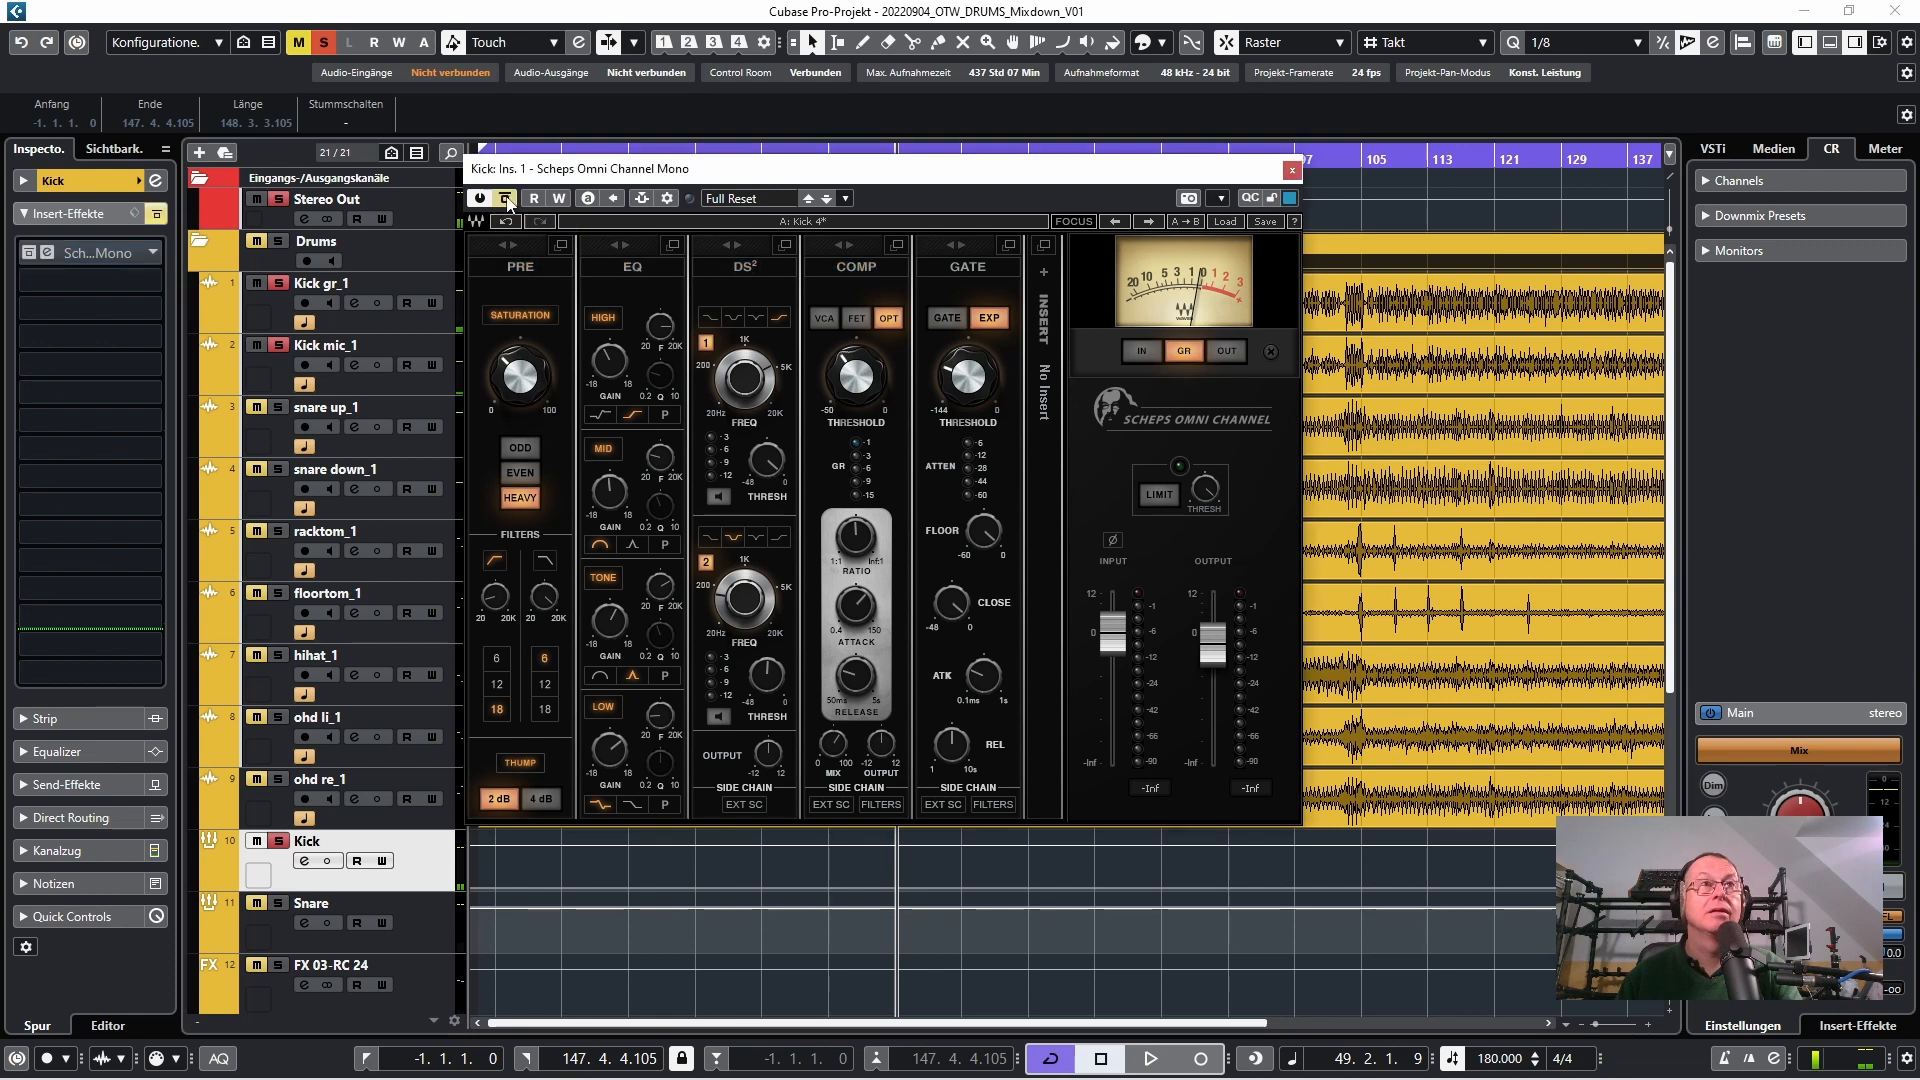
pyautogui.press('space')
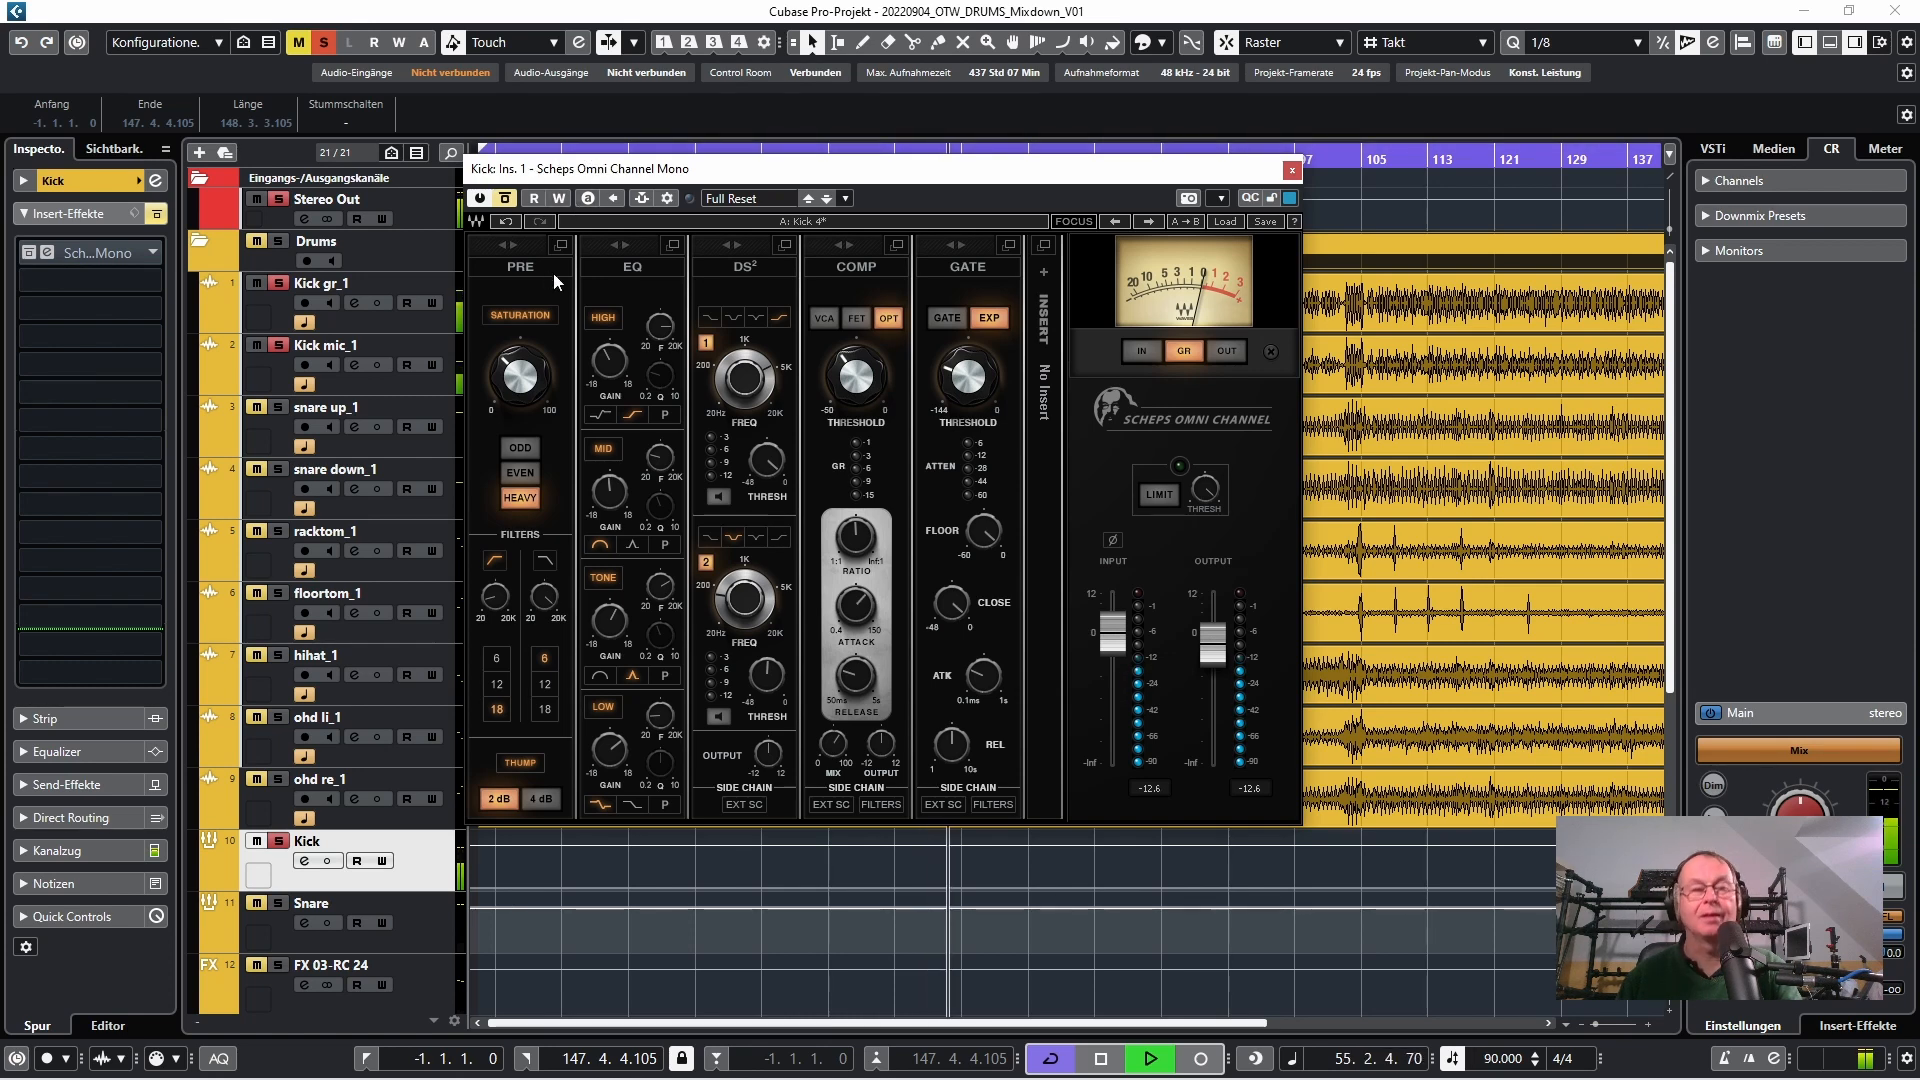
pyautogui.click(506, 198)
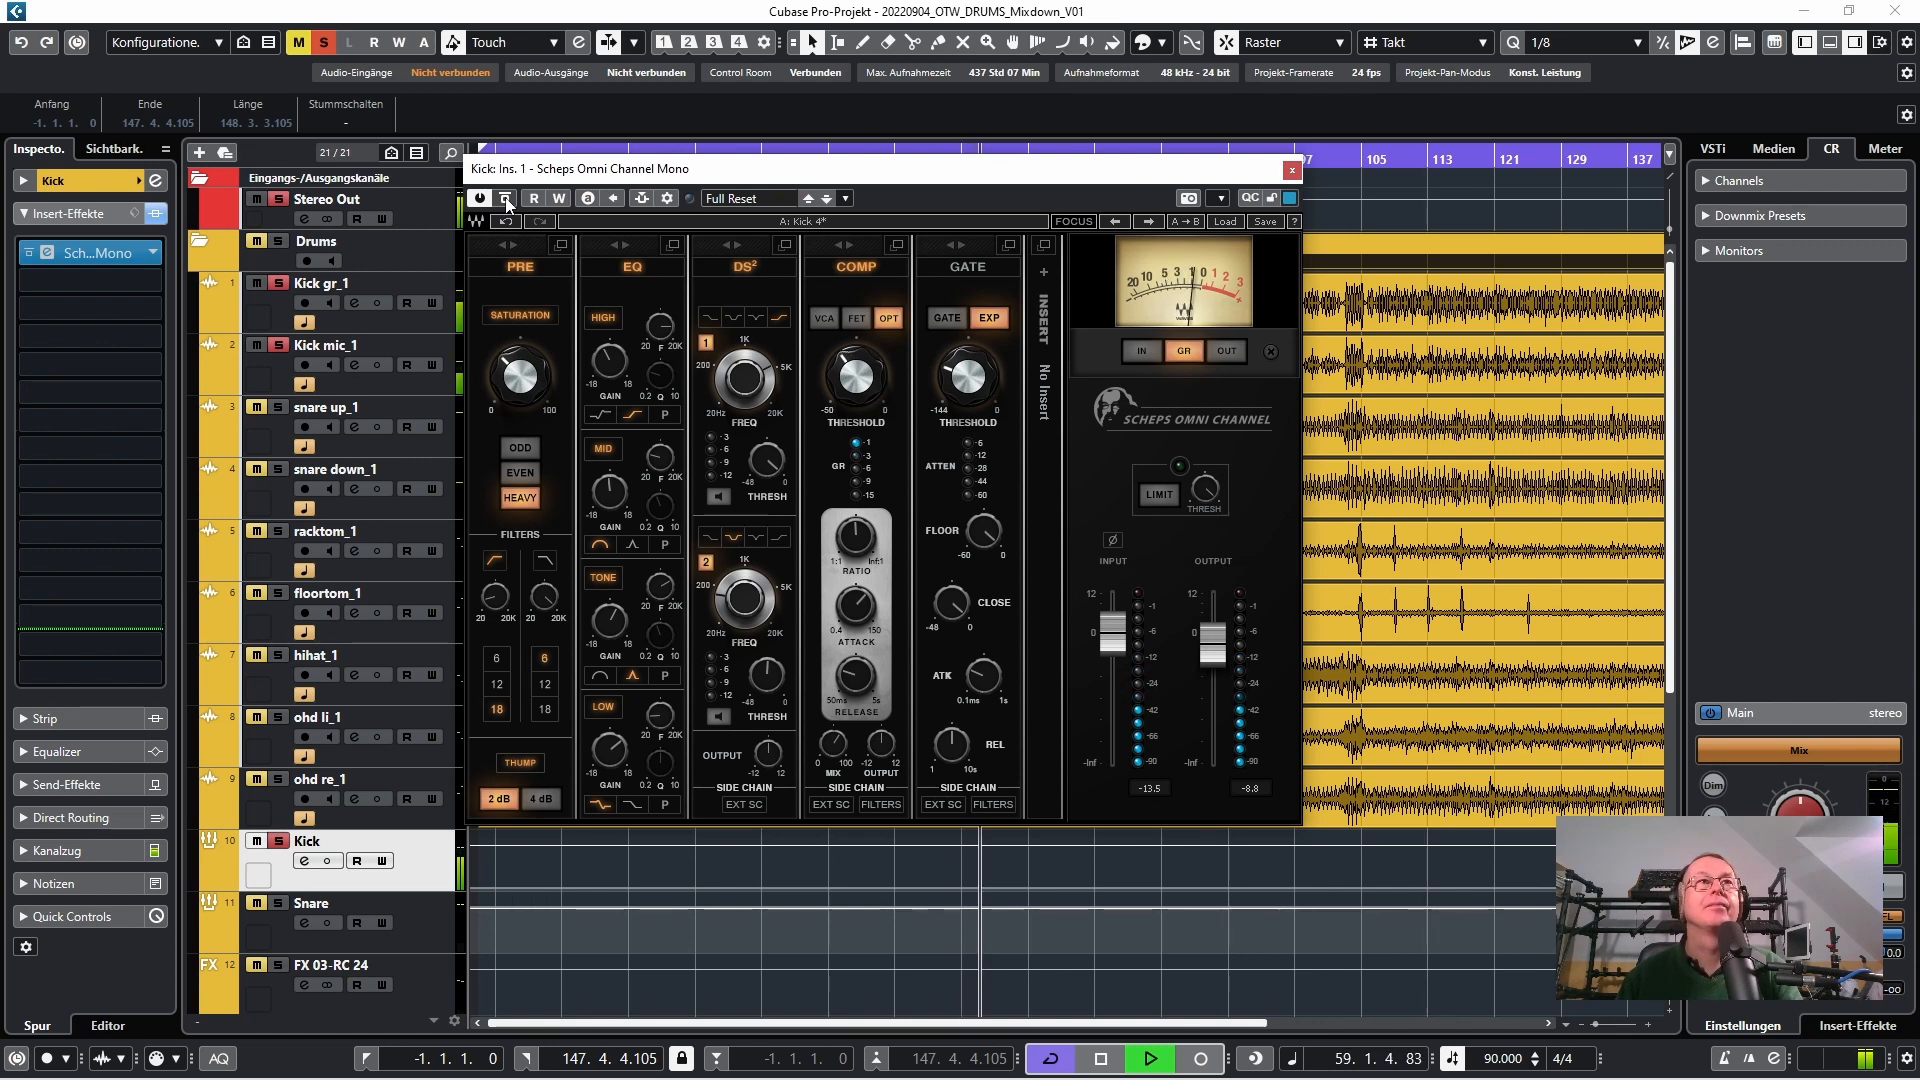
pyautogui.press('space')
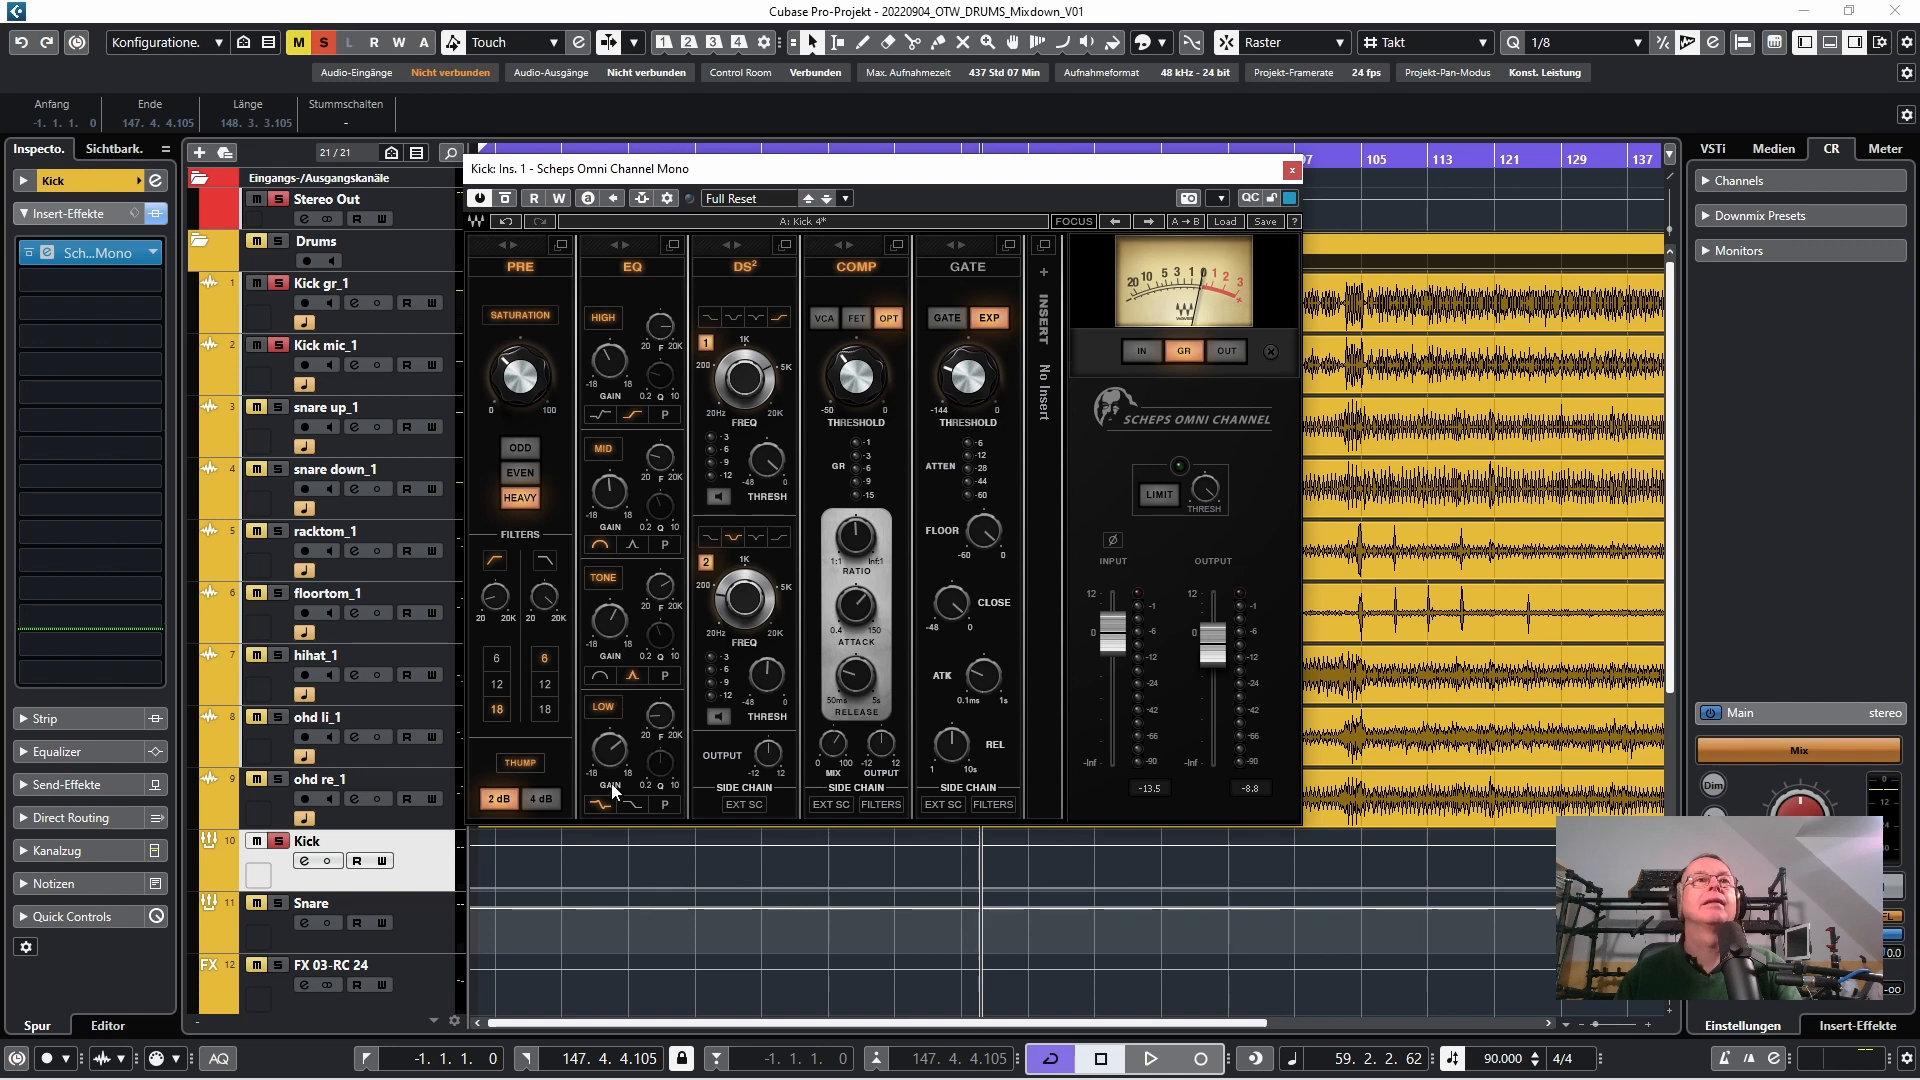
# Examine the low and tone EQ bands and the compressor threshold in the kick's Scheps Omni Channel
pyautogui.moveTo(619, 752)
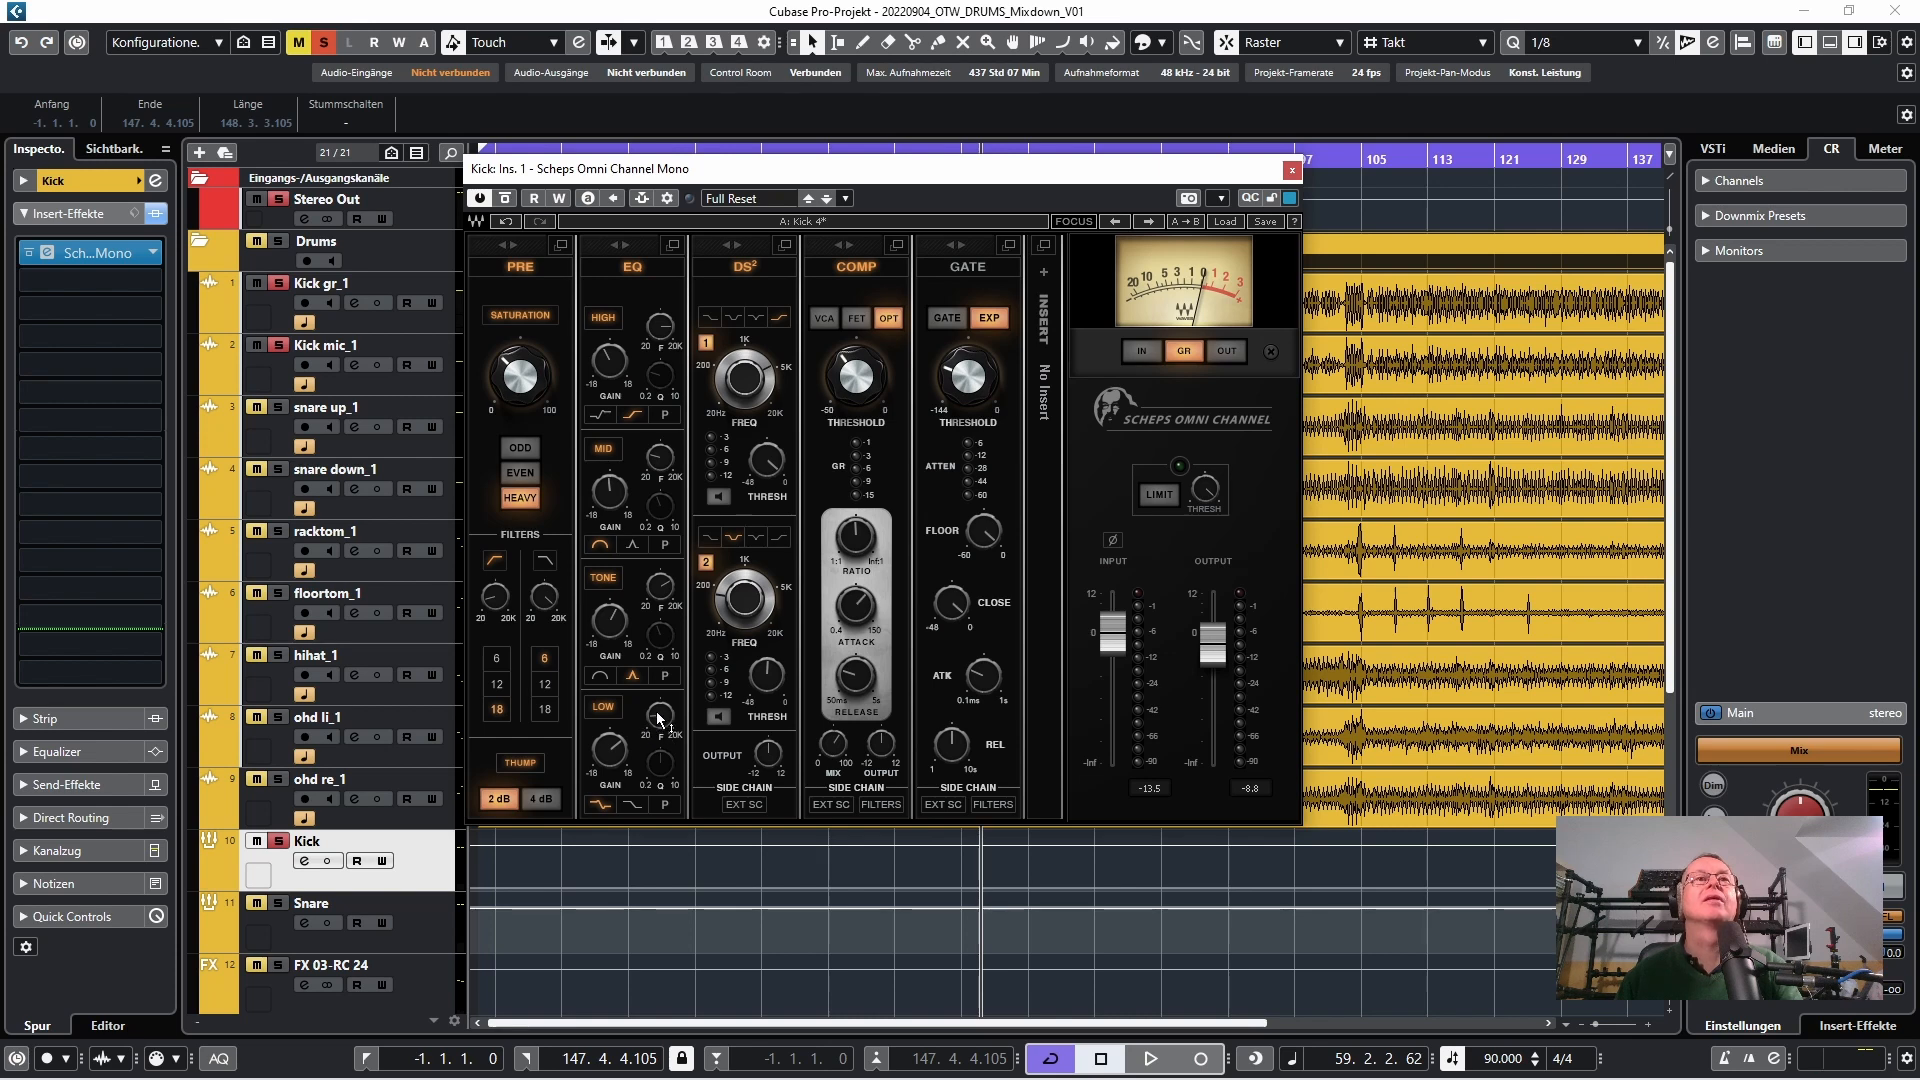
pyautogui.moveTo(659, 718)
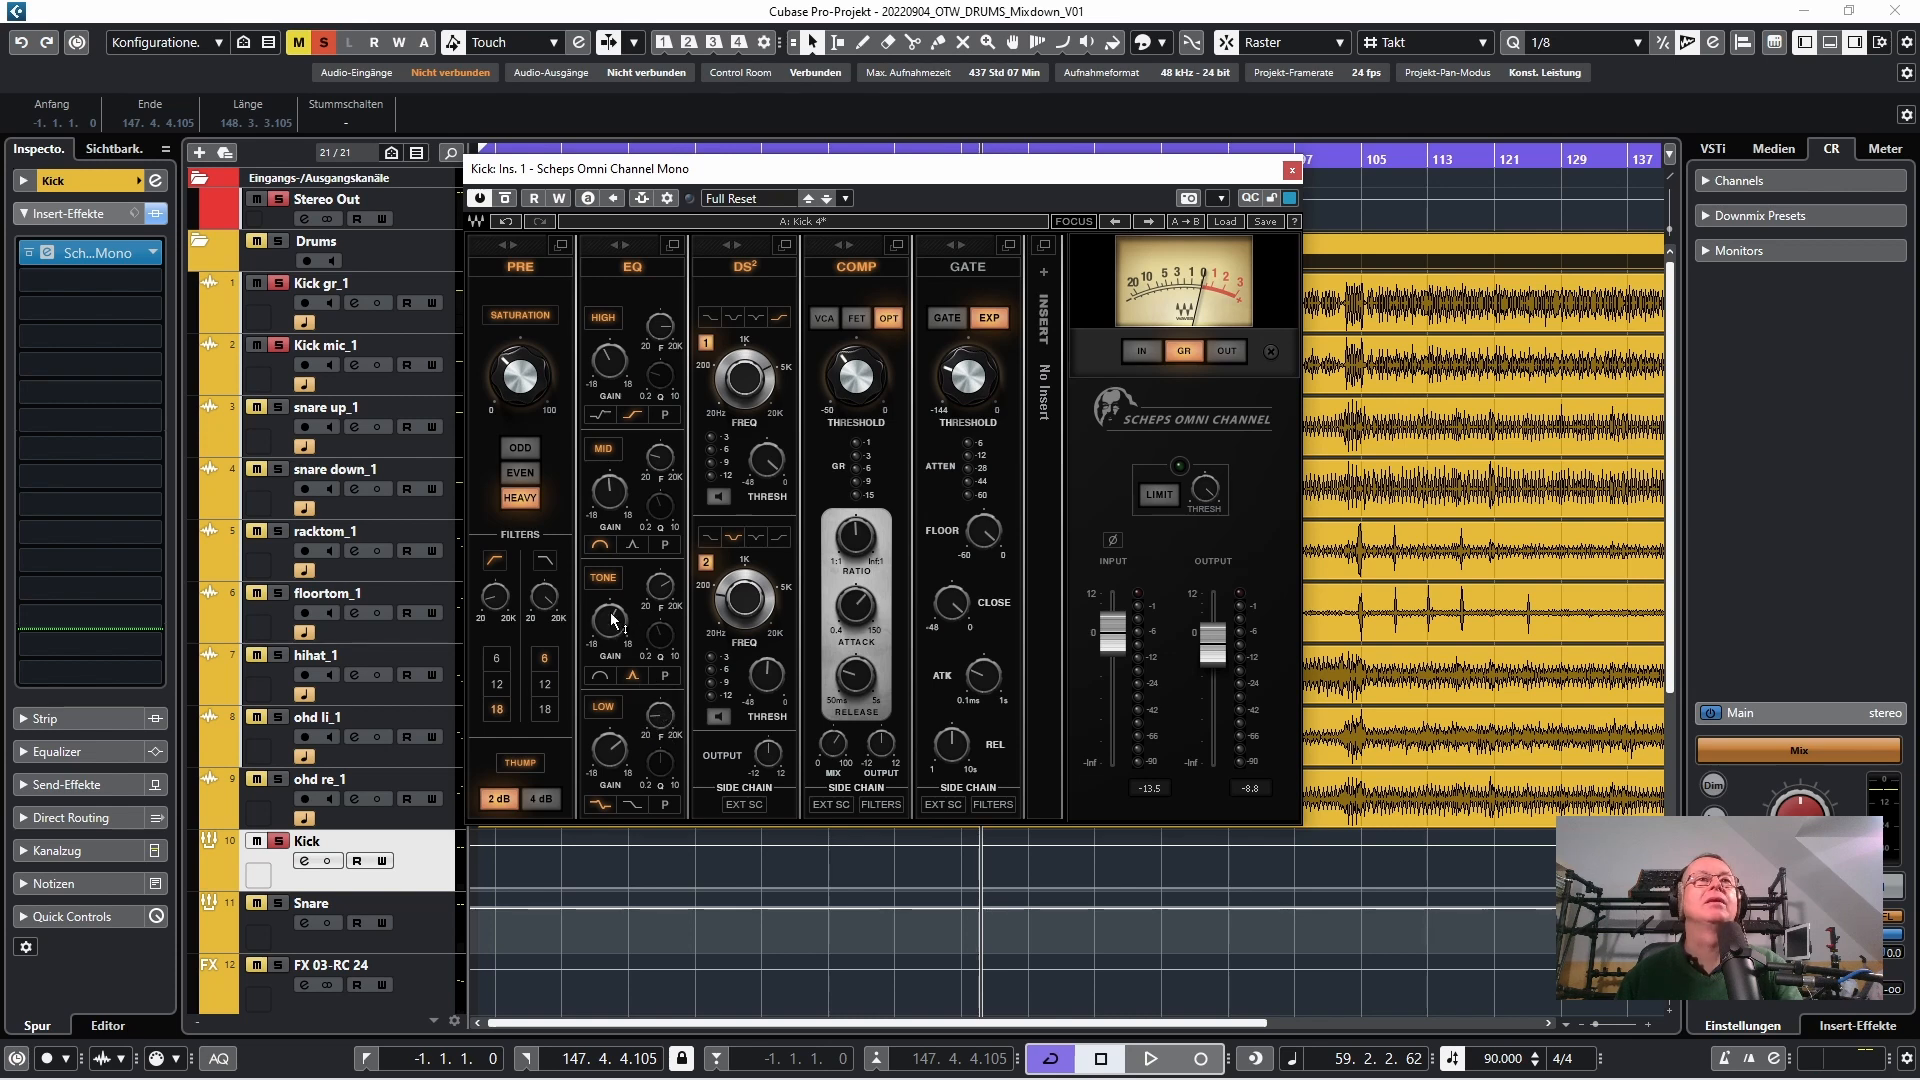
pyautogui.moveTo(613, 620)
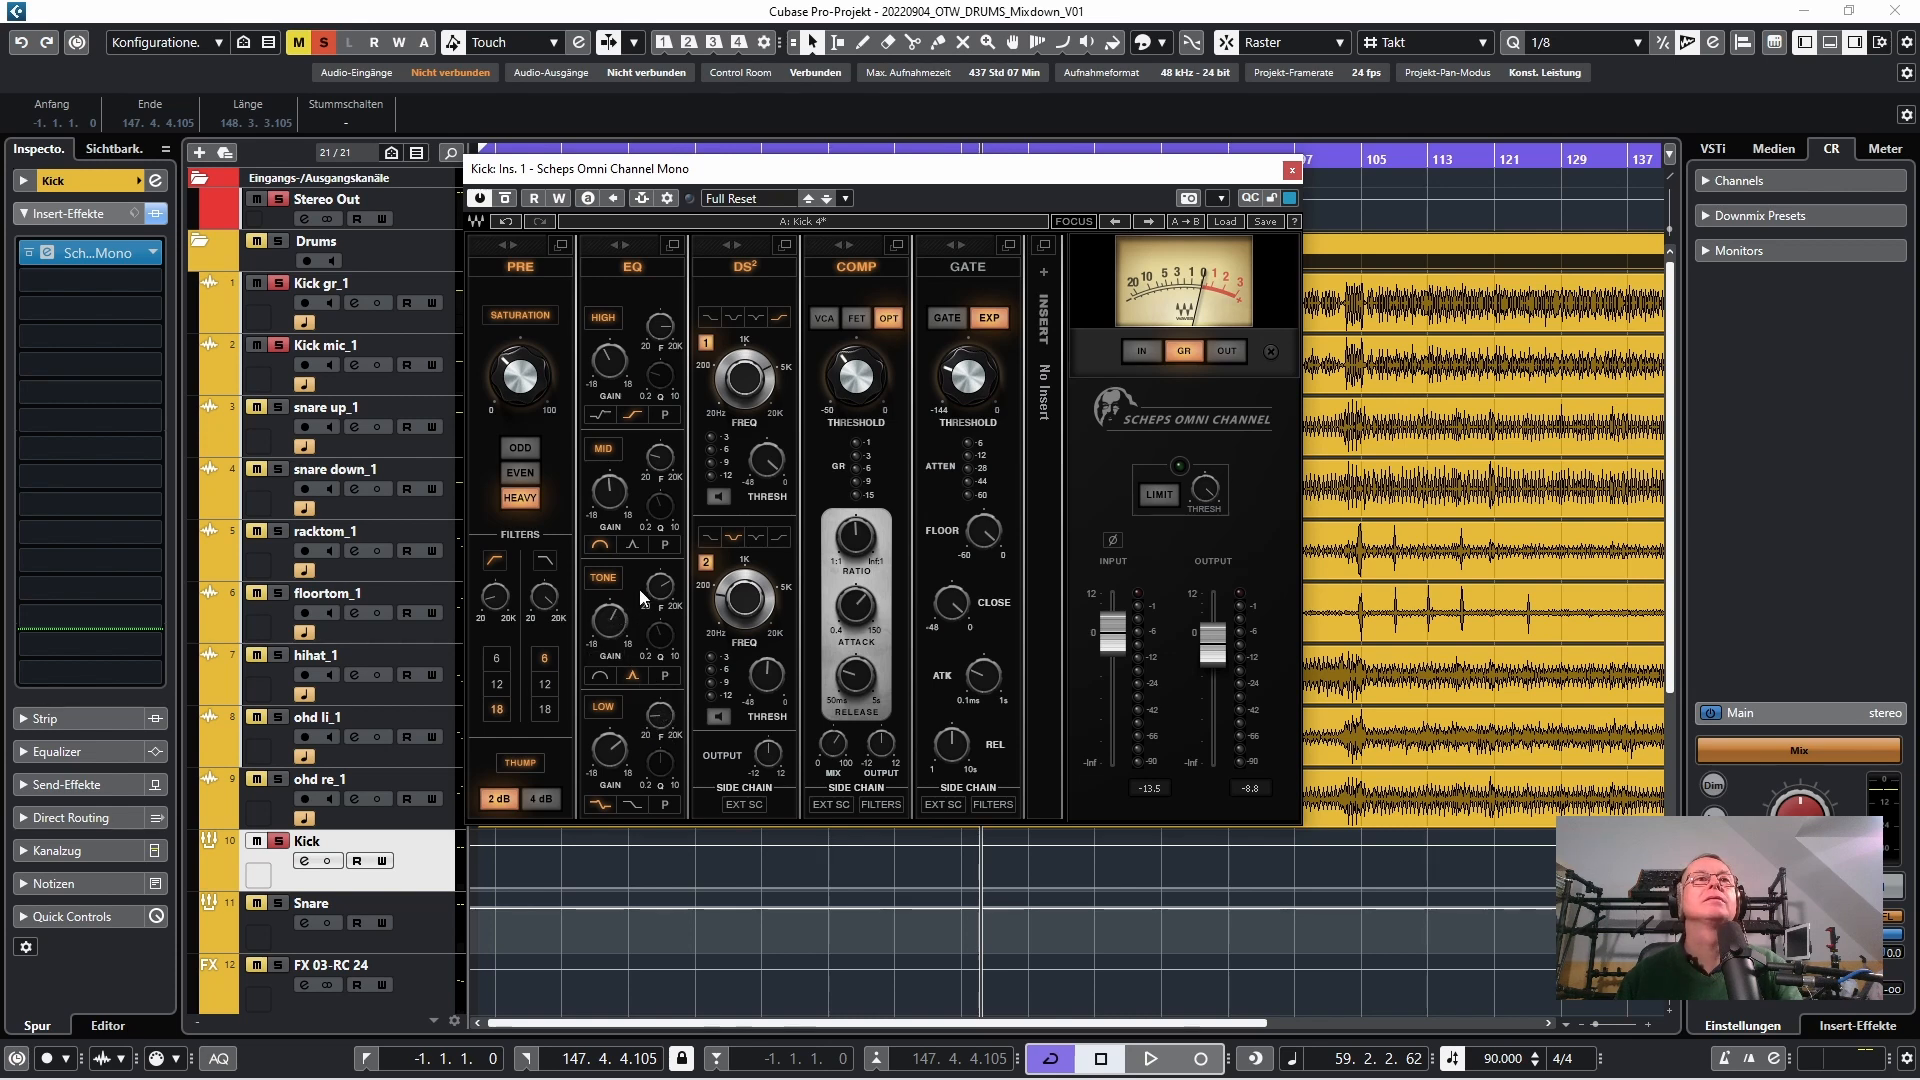
pyautogui.moveTo(666, 586)
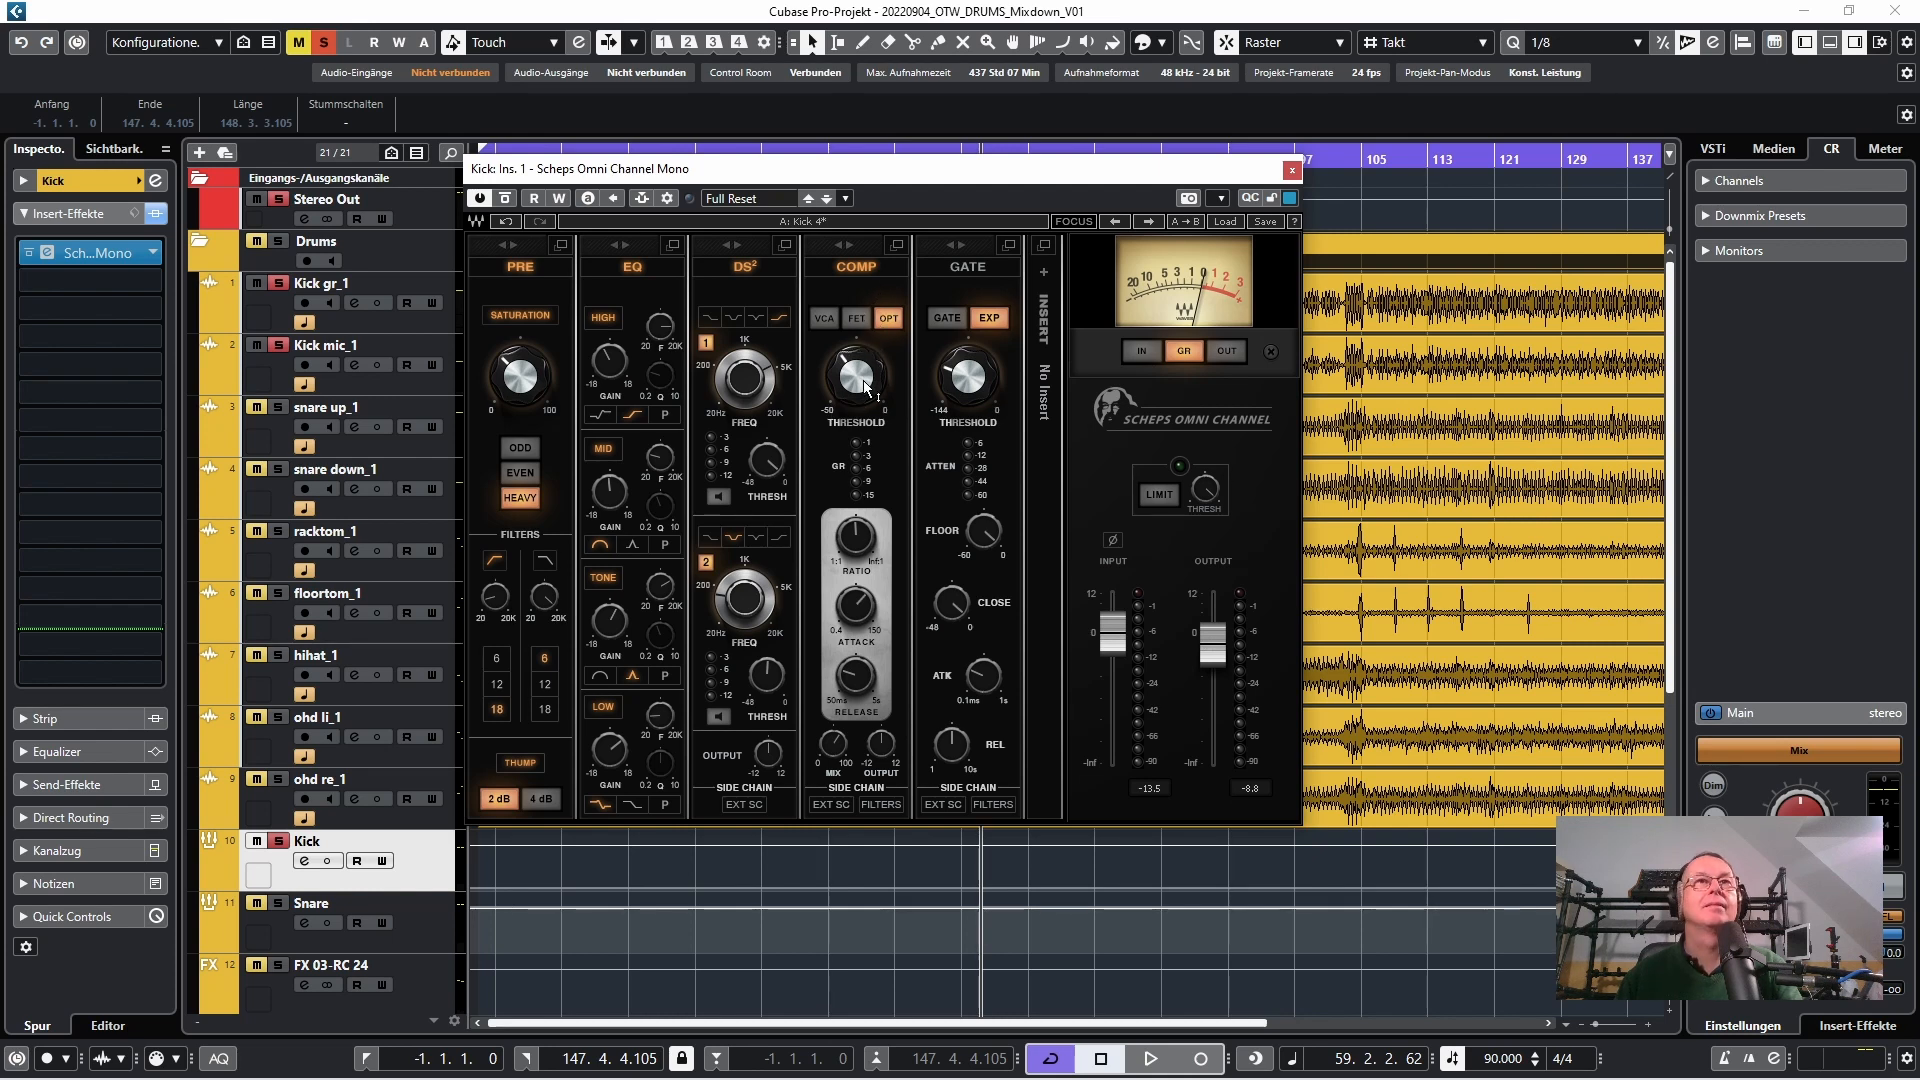
pyautogui.moveTo(866, 385)
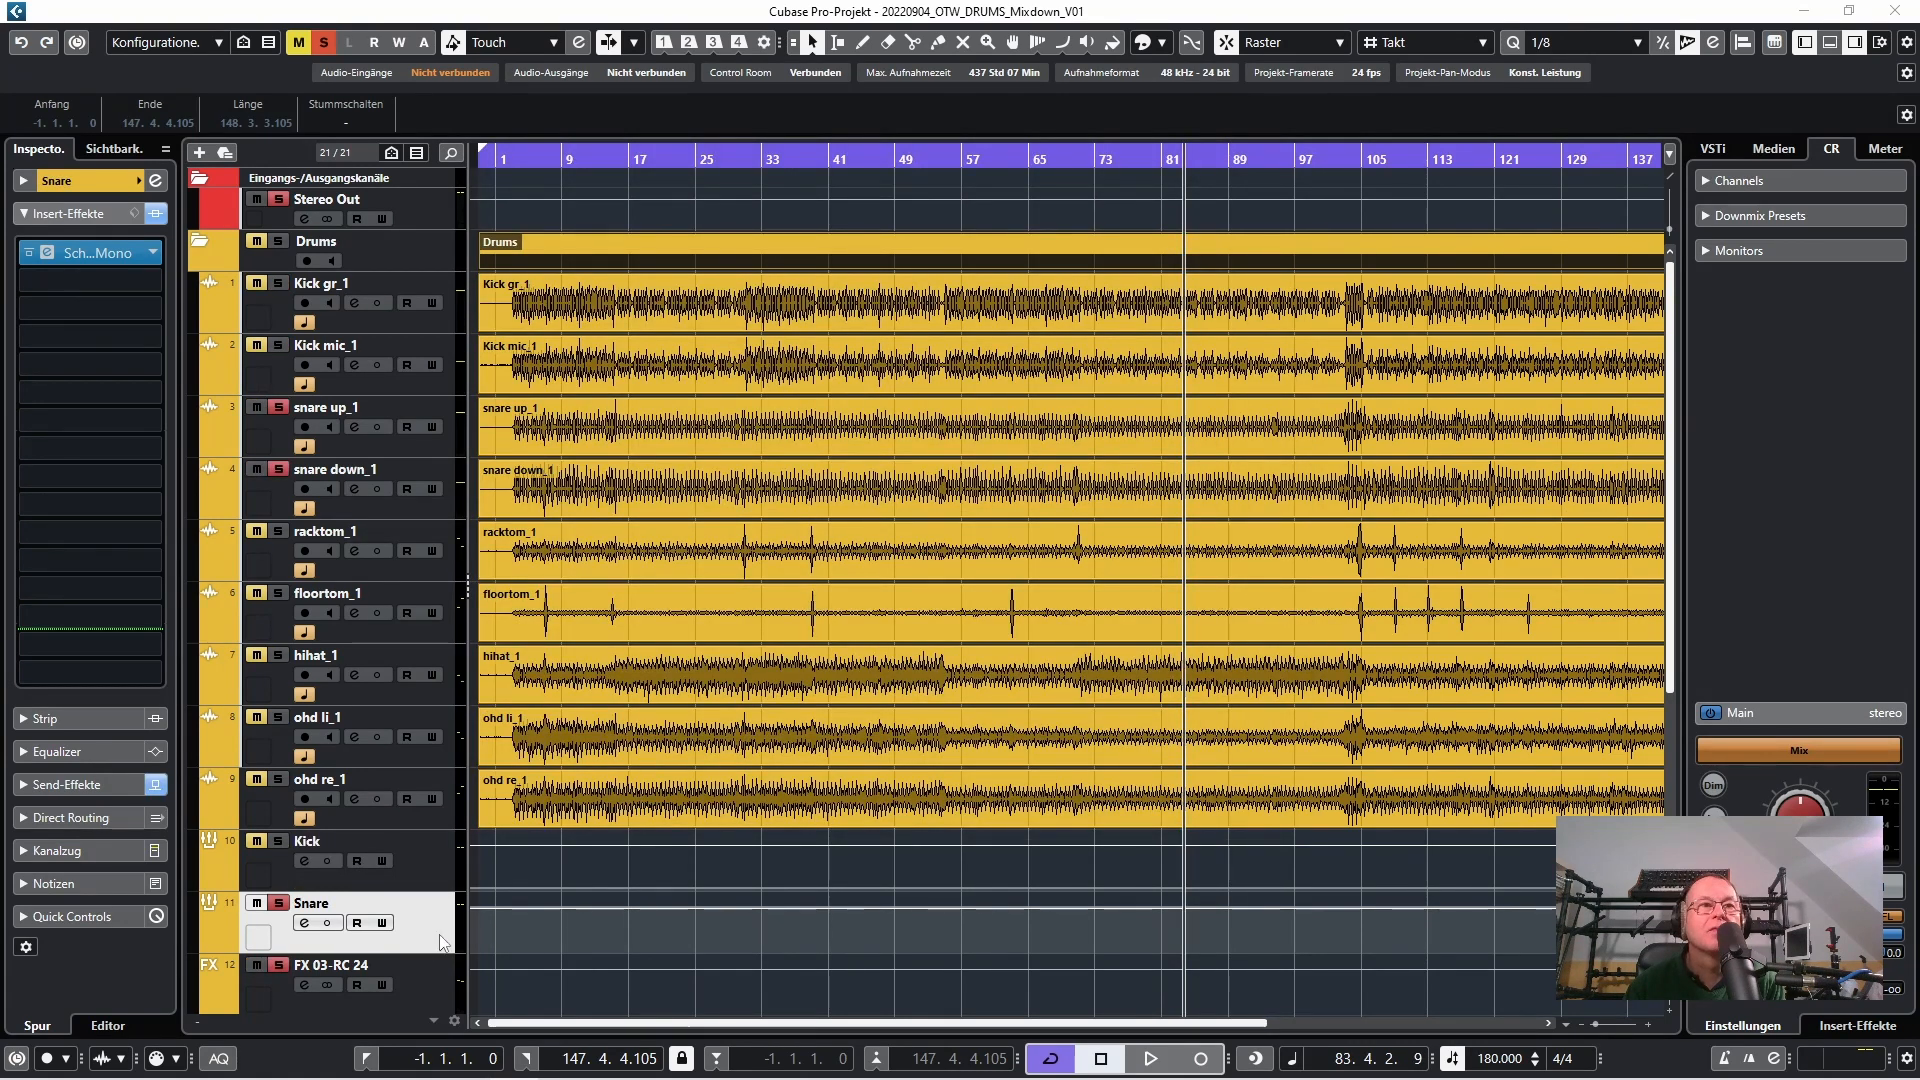
# Bypass the Scheps Omni Channel insert on the snare group and listen to the soloed, unprocessed snare
pyautogui.click(444, 943)
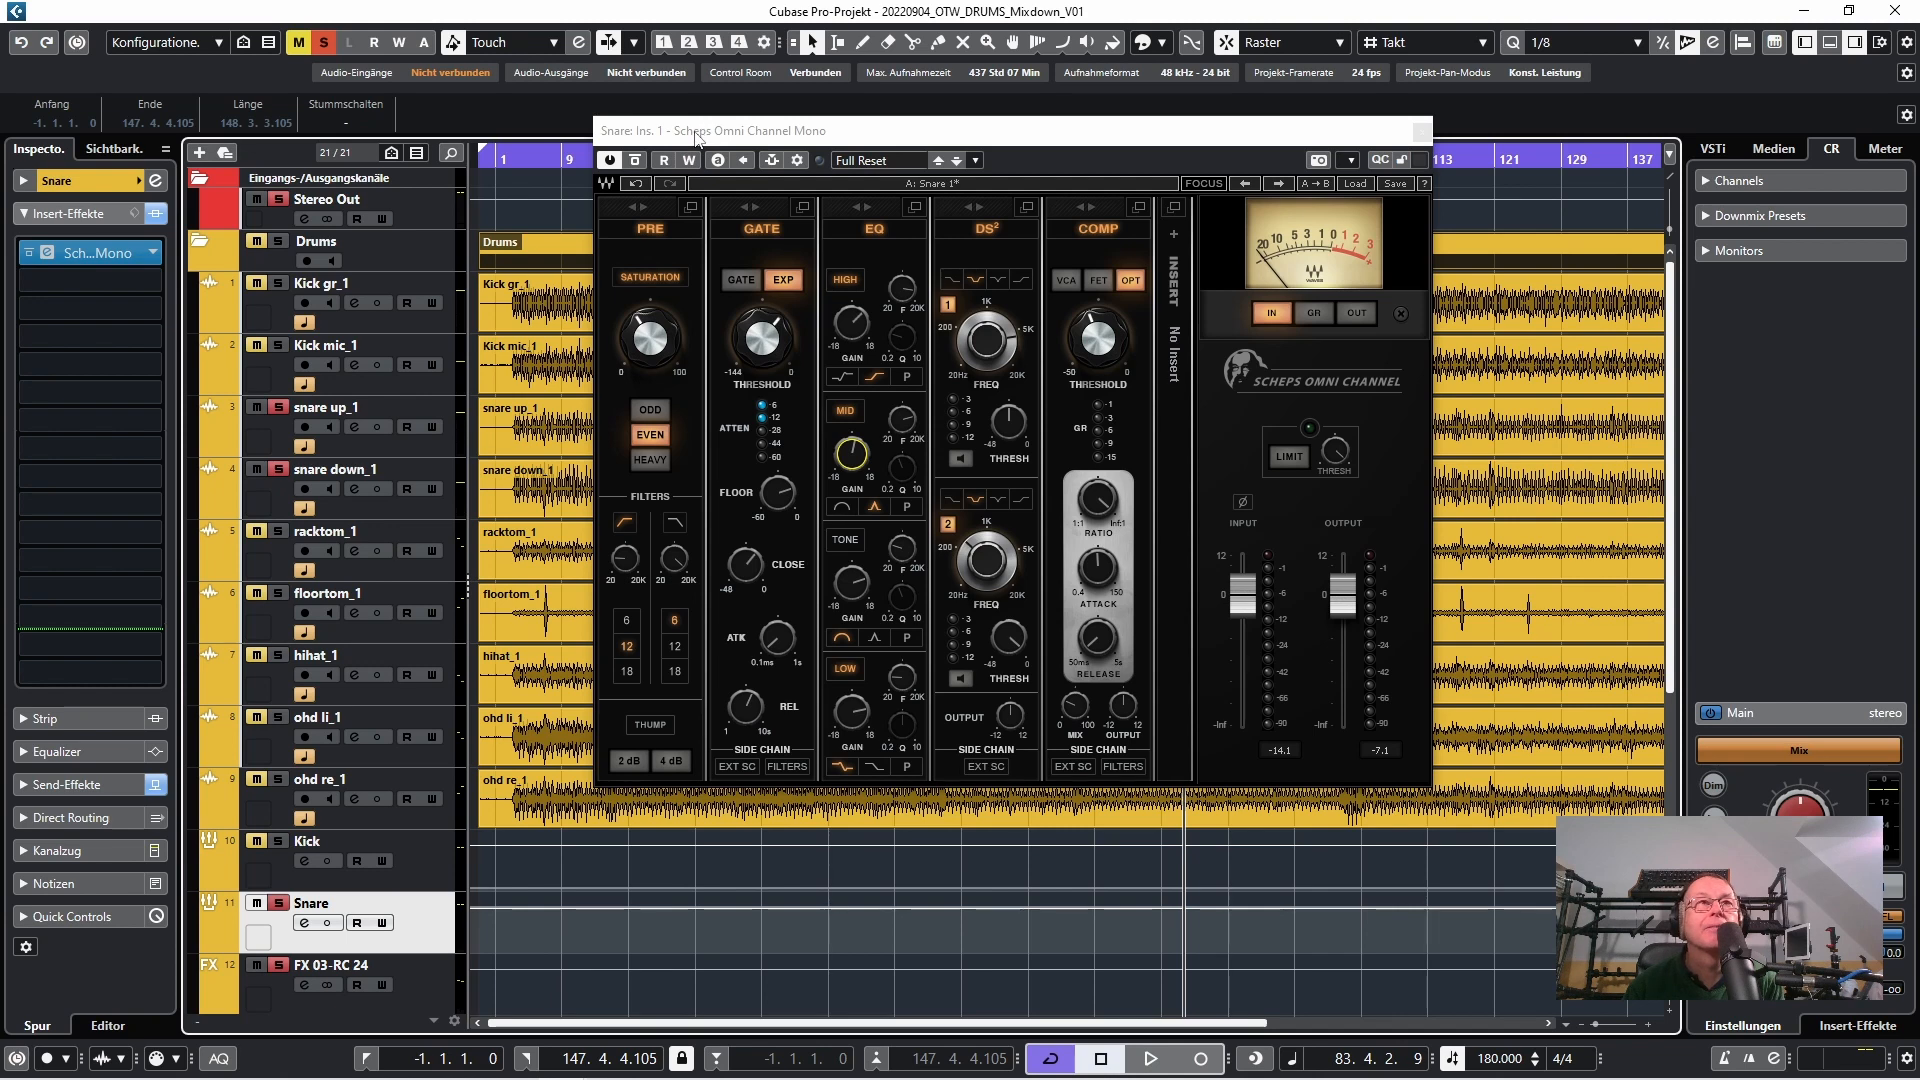
pyautogui.click(636, 161)
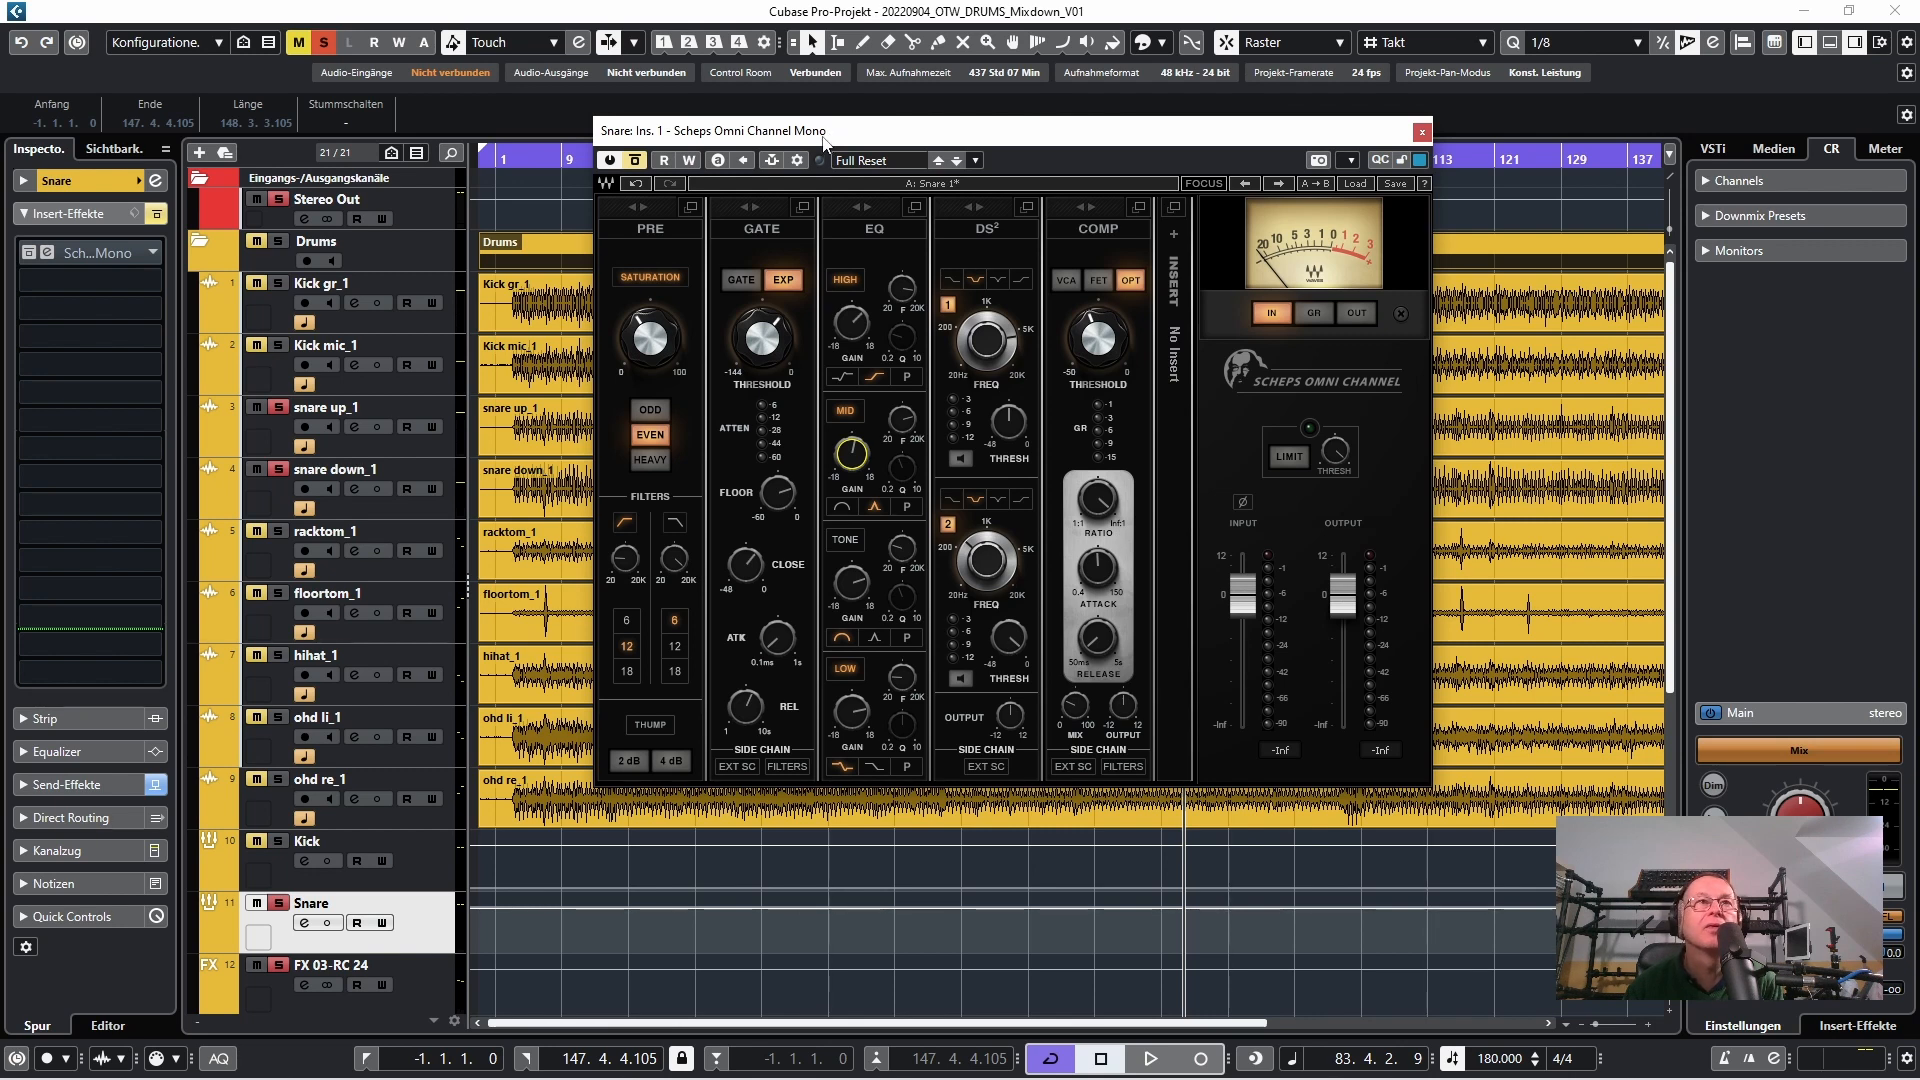
pyautogui.press('space')
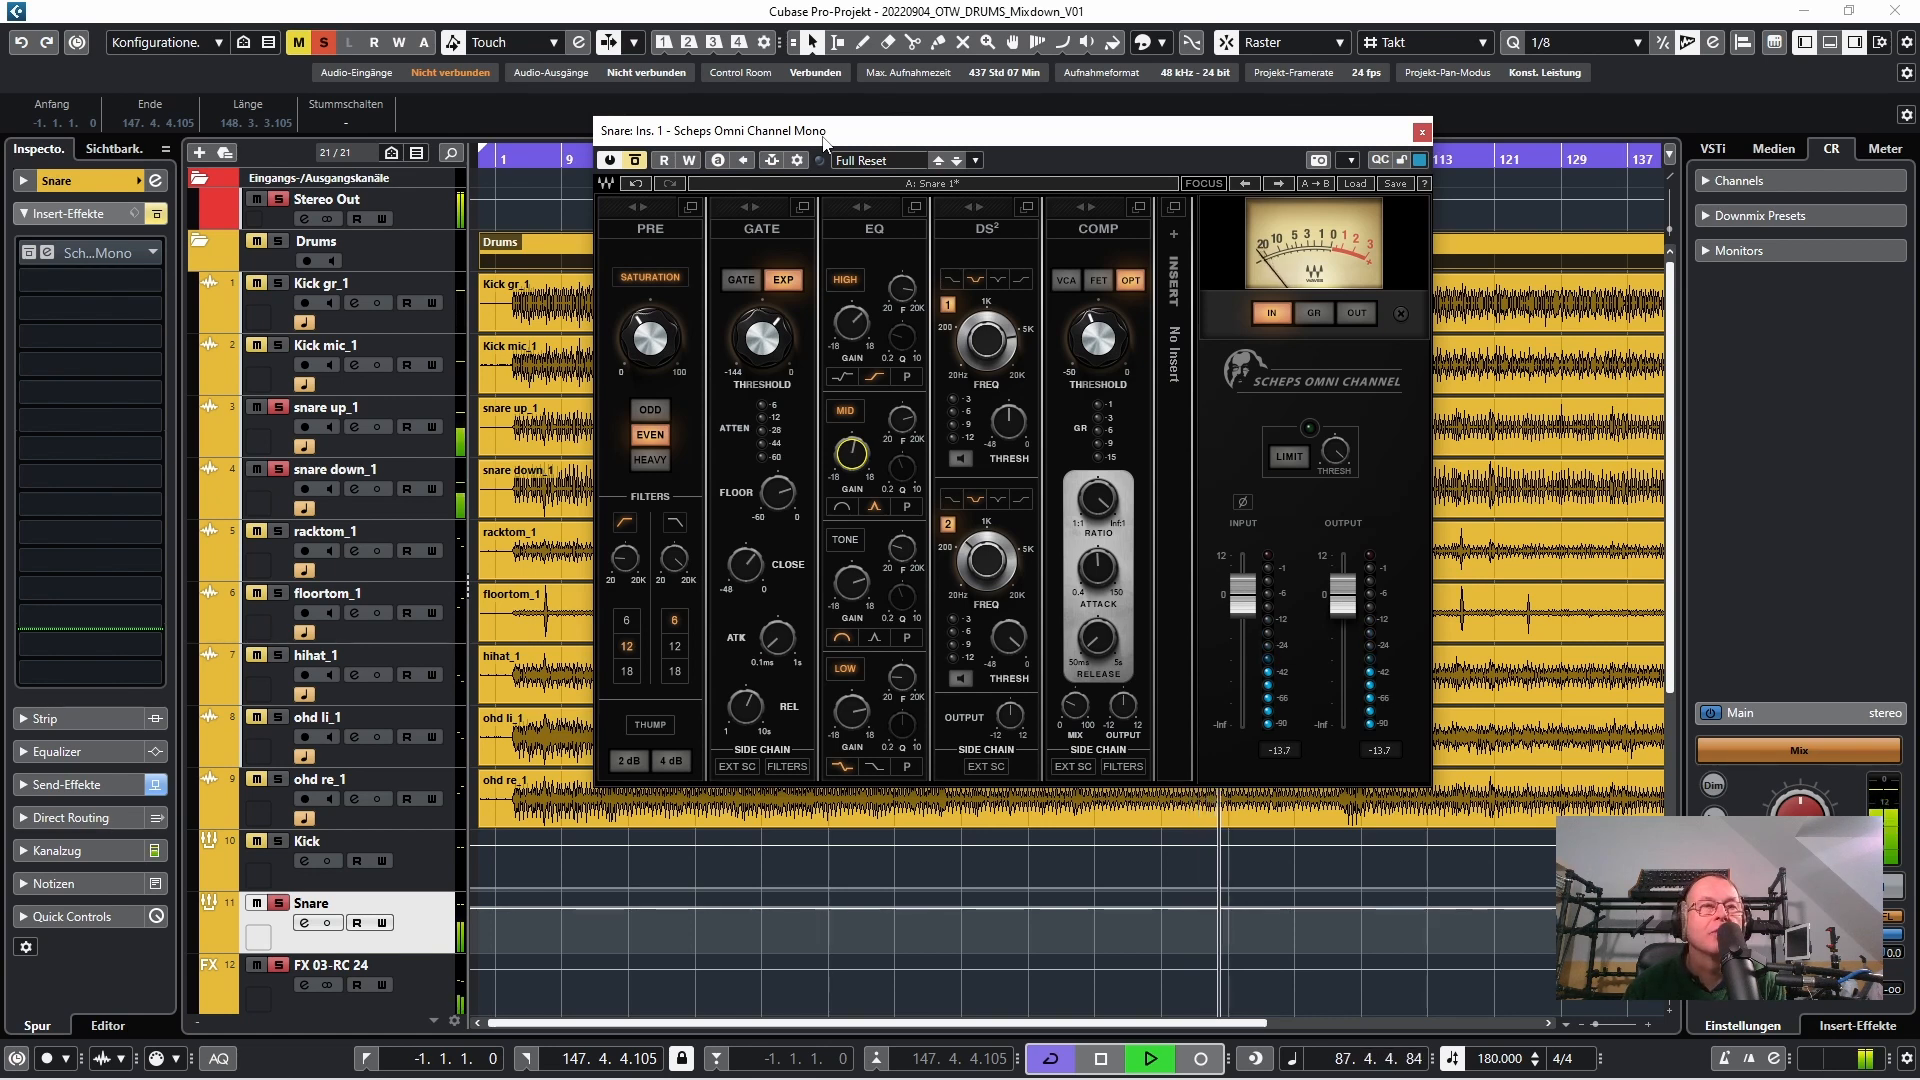
pyautogui.press('space')
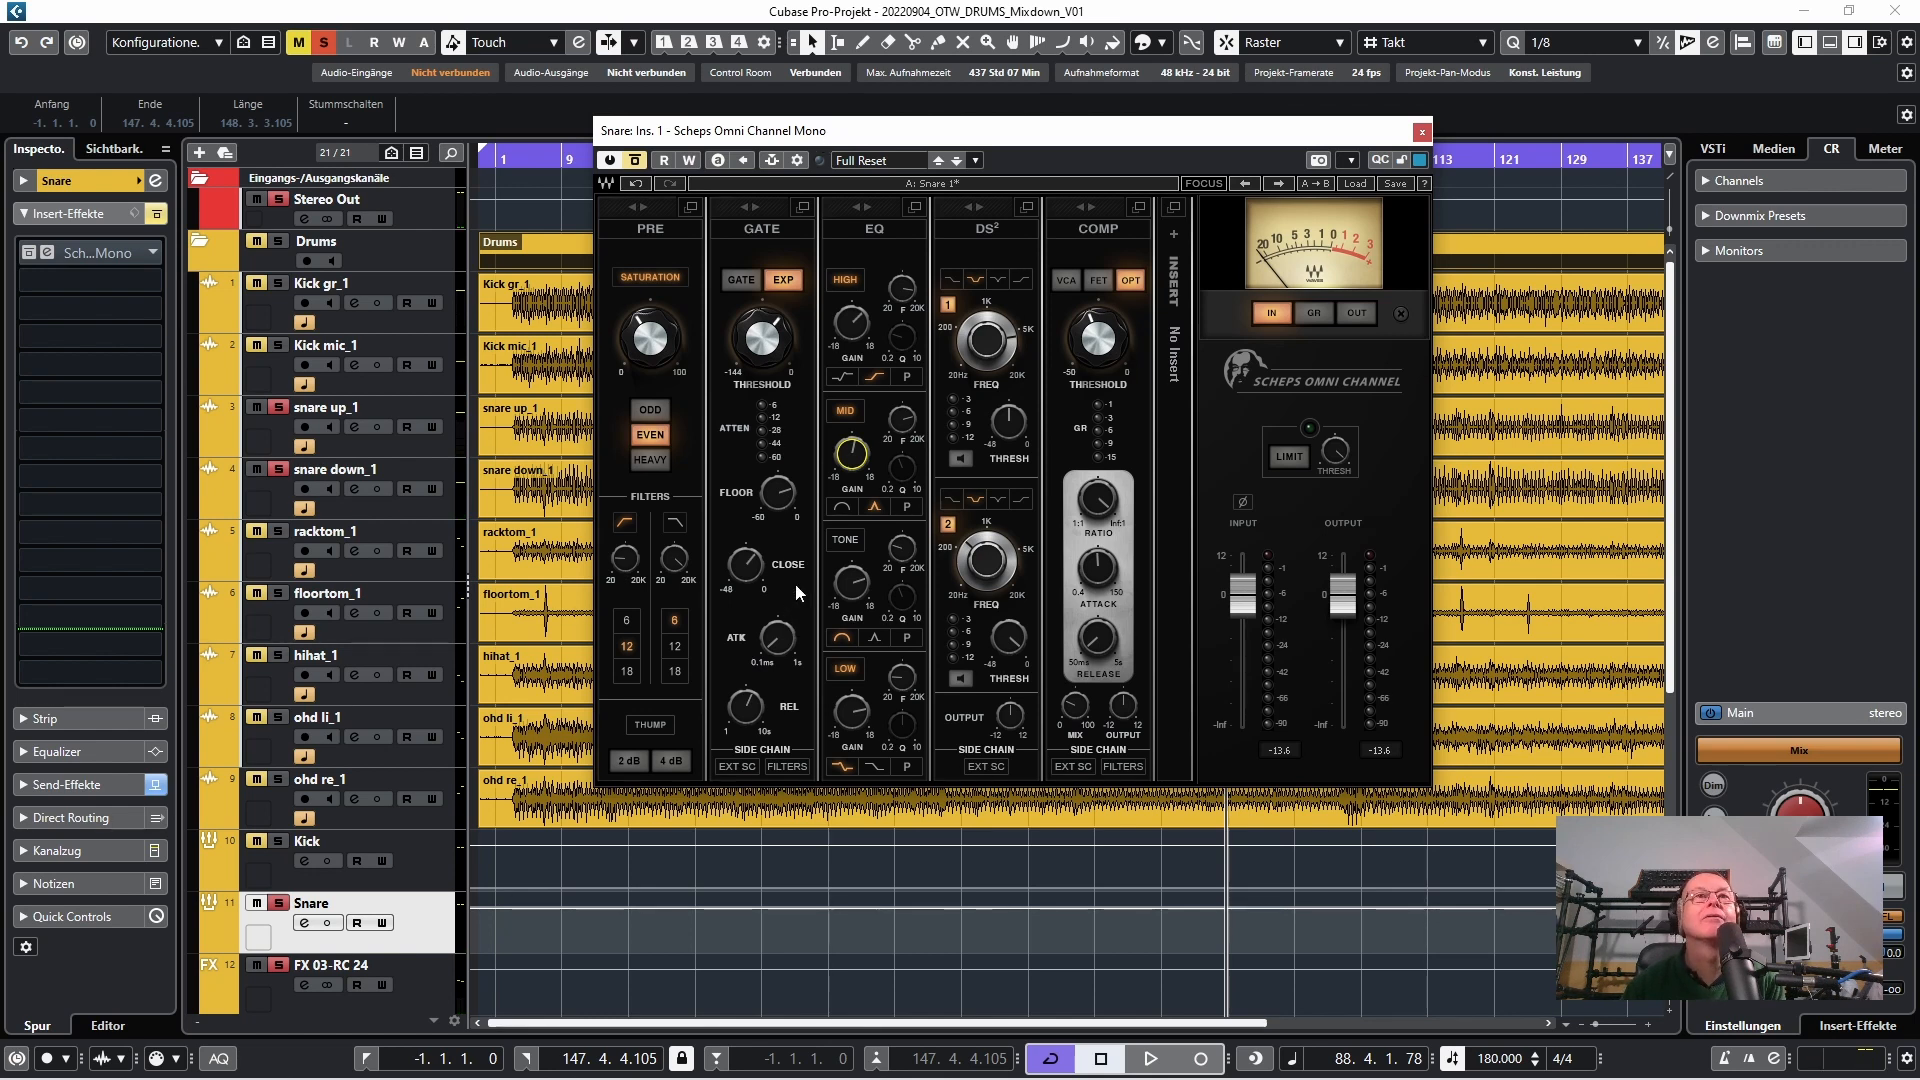
# Inspect the snare's tone and low EQ frequencies and compare the playback with the insert active and bypassed, leaving it active
pyautogui.moveTo(903, 552)
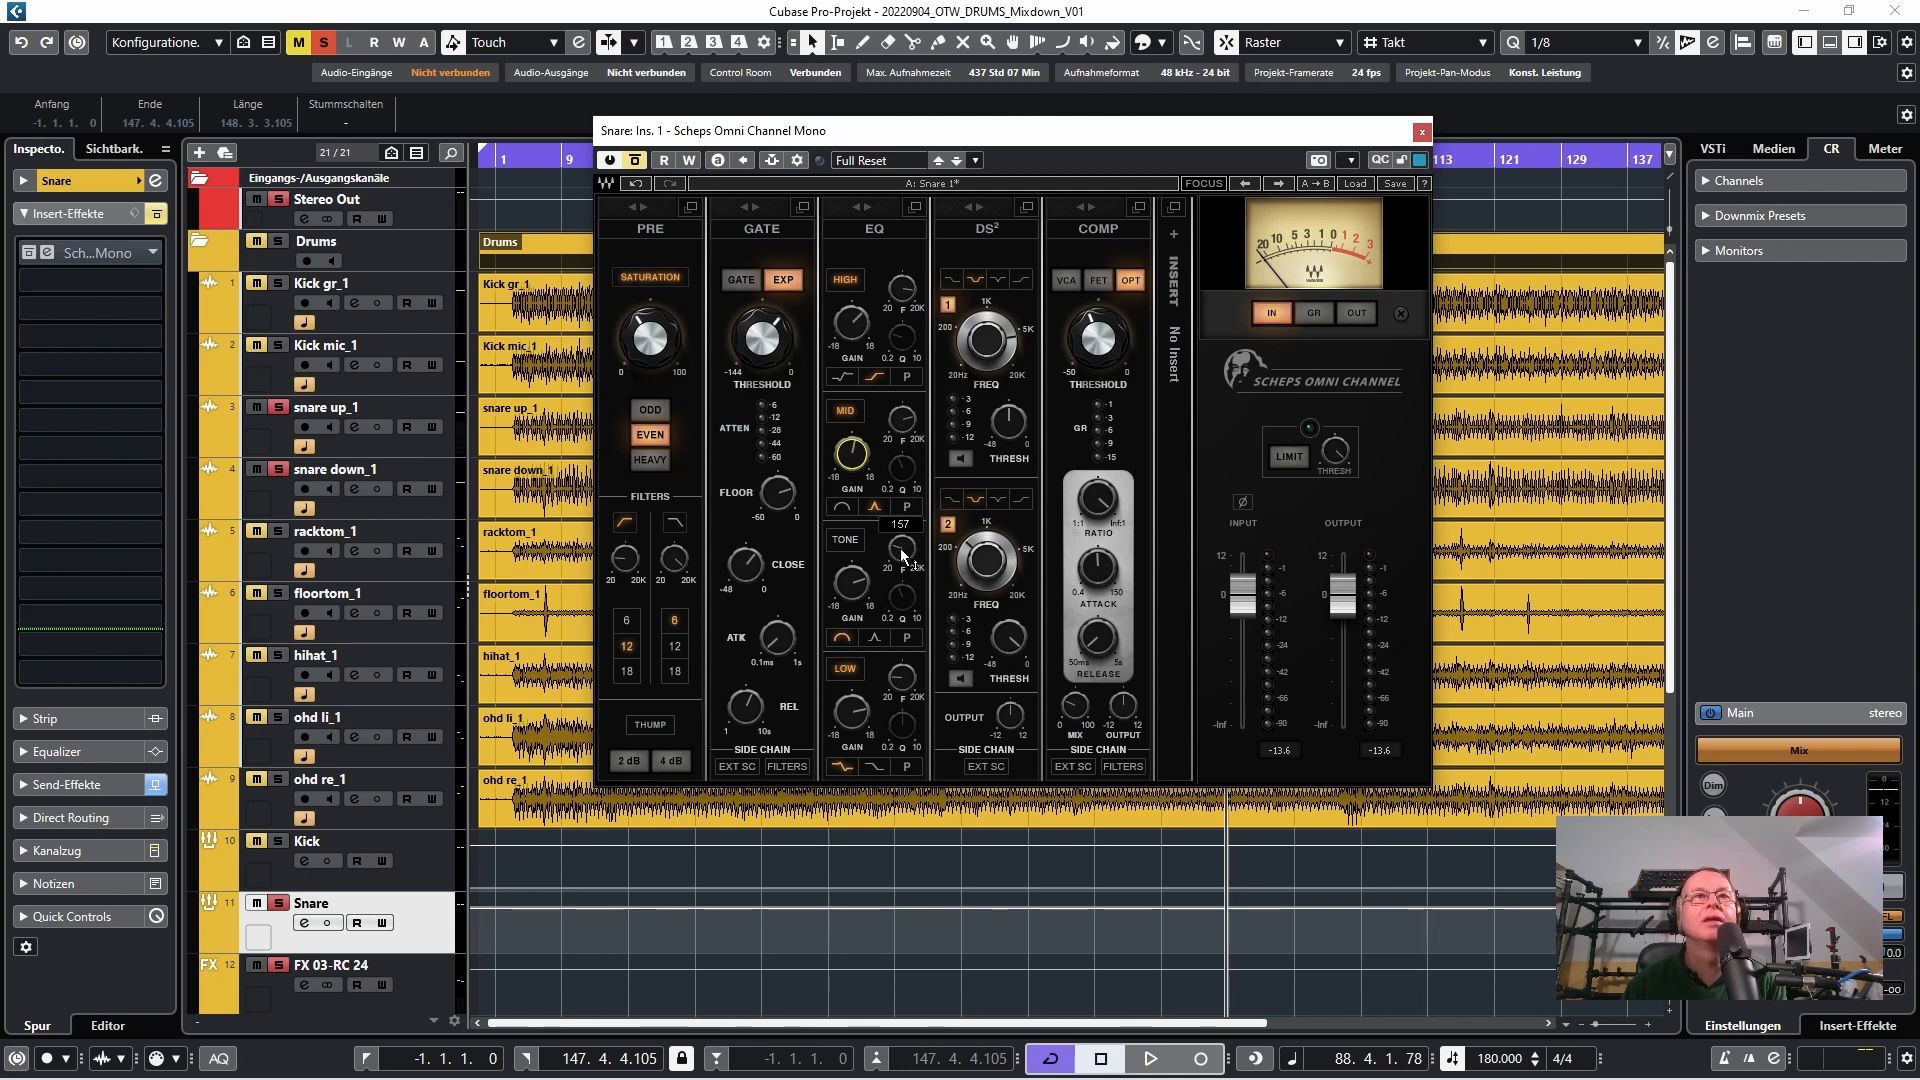
pyautogui.moveTo(903, 677)
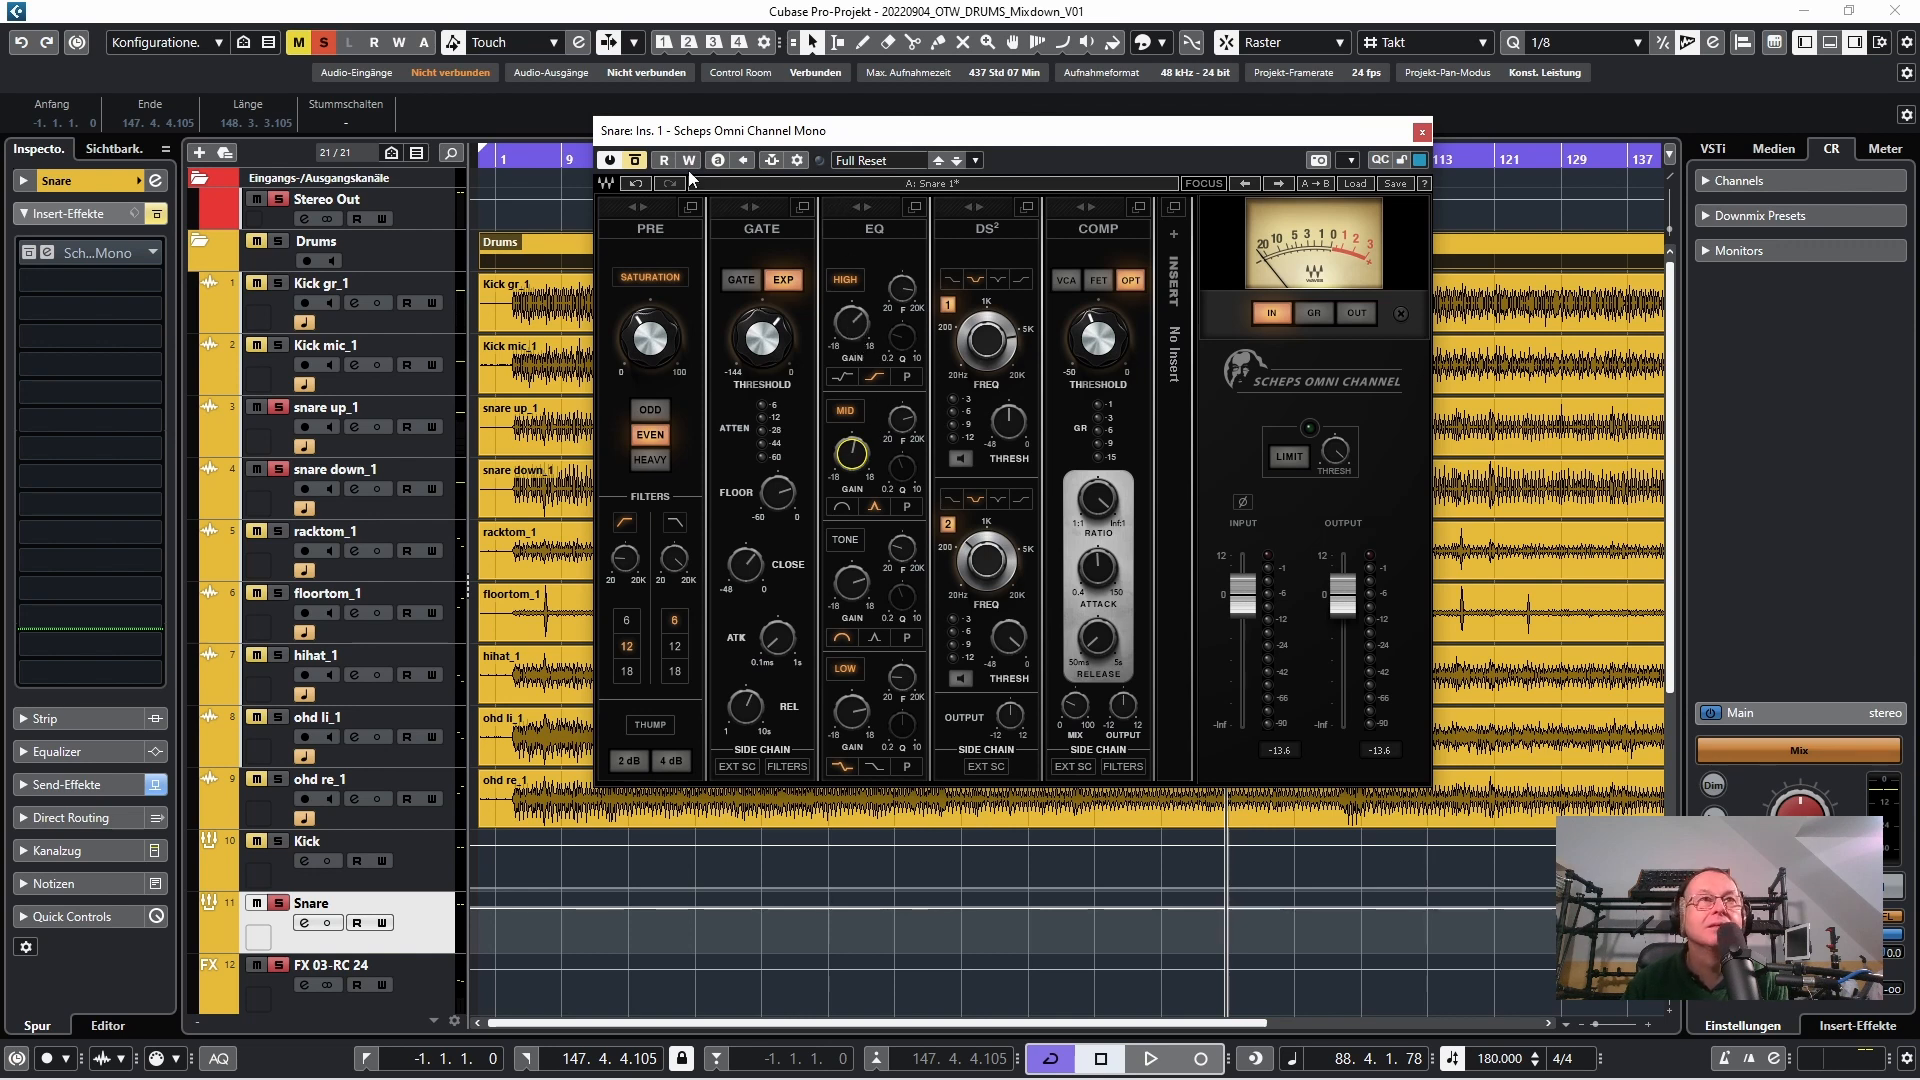
pyautogui.press('space')
pyautogui.click(636, 163)
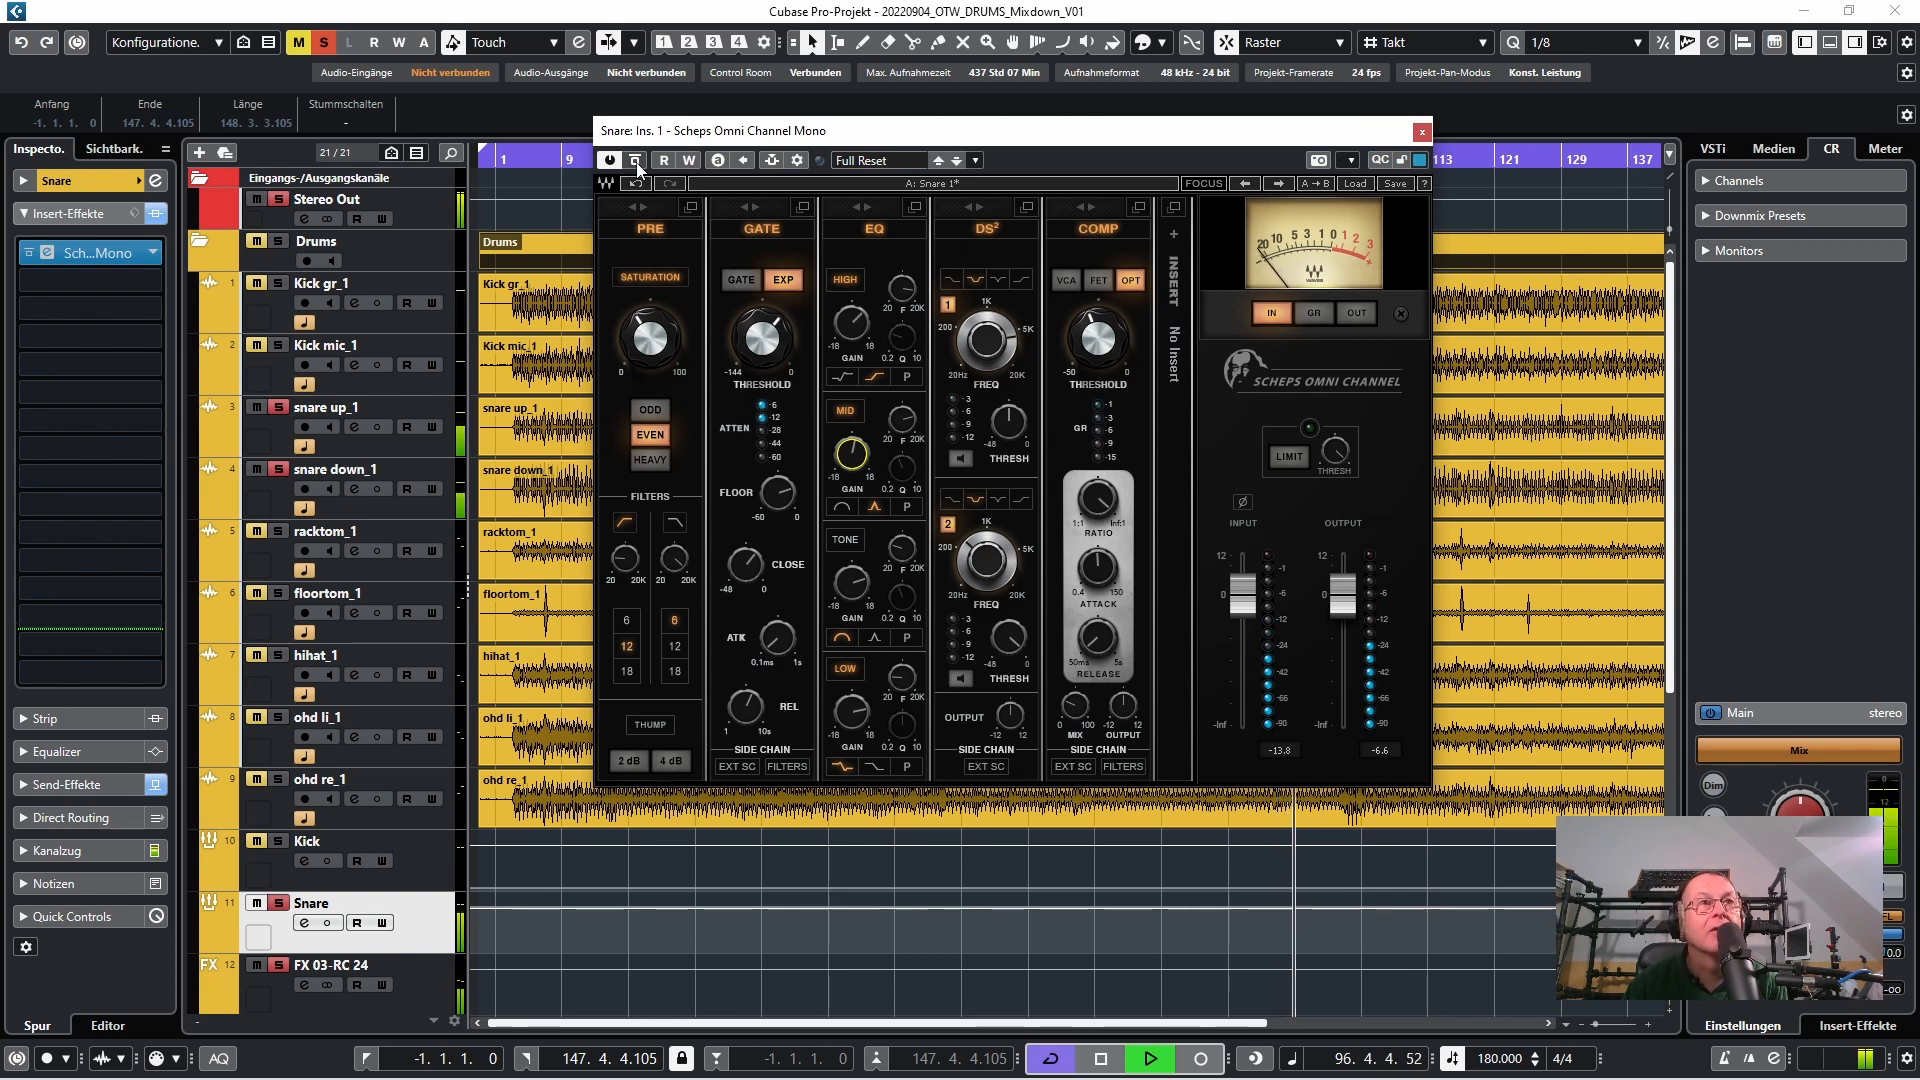
pyautogui.click(635, 161)
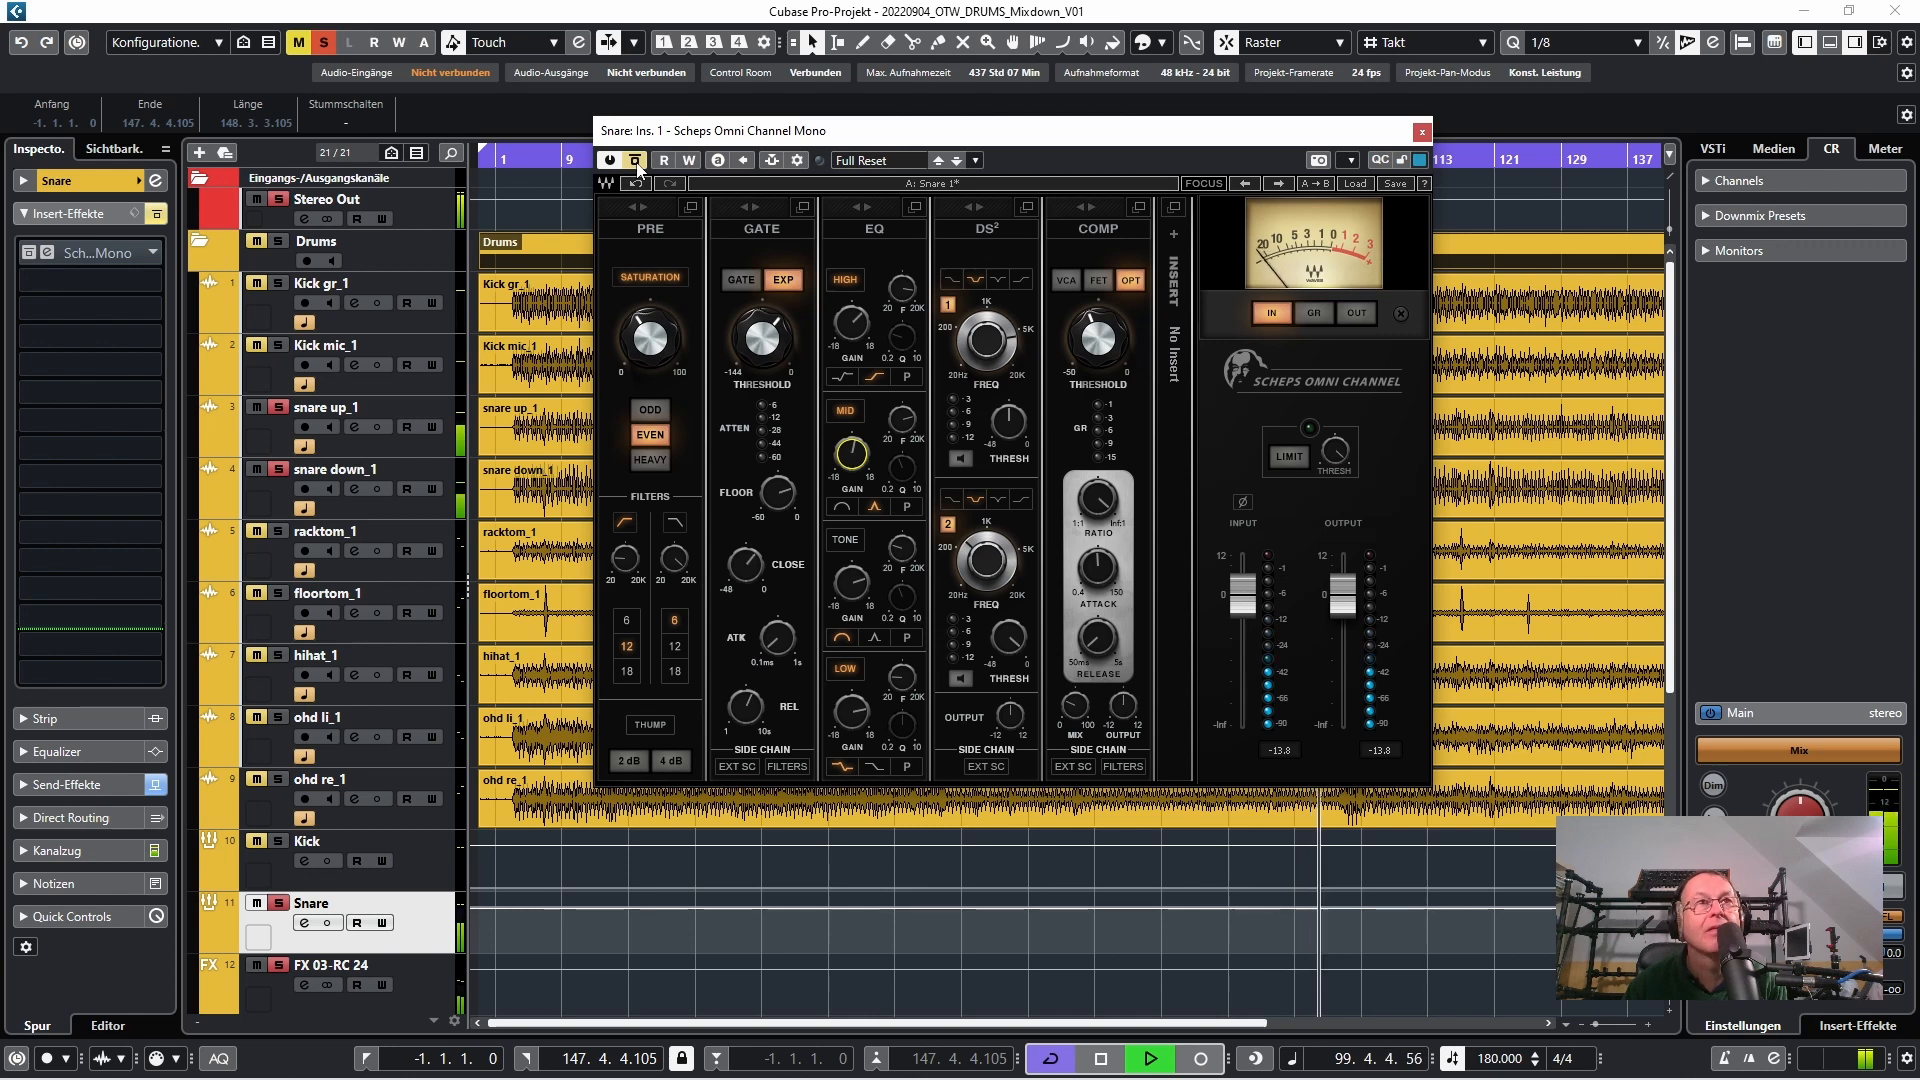
pyautogui.click(636, 162)
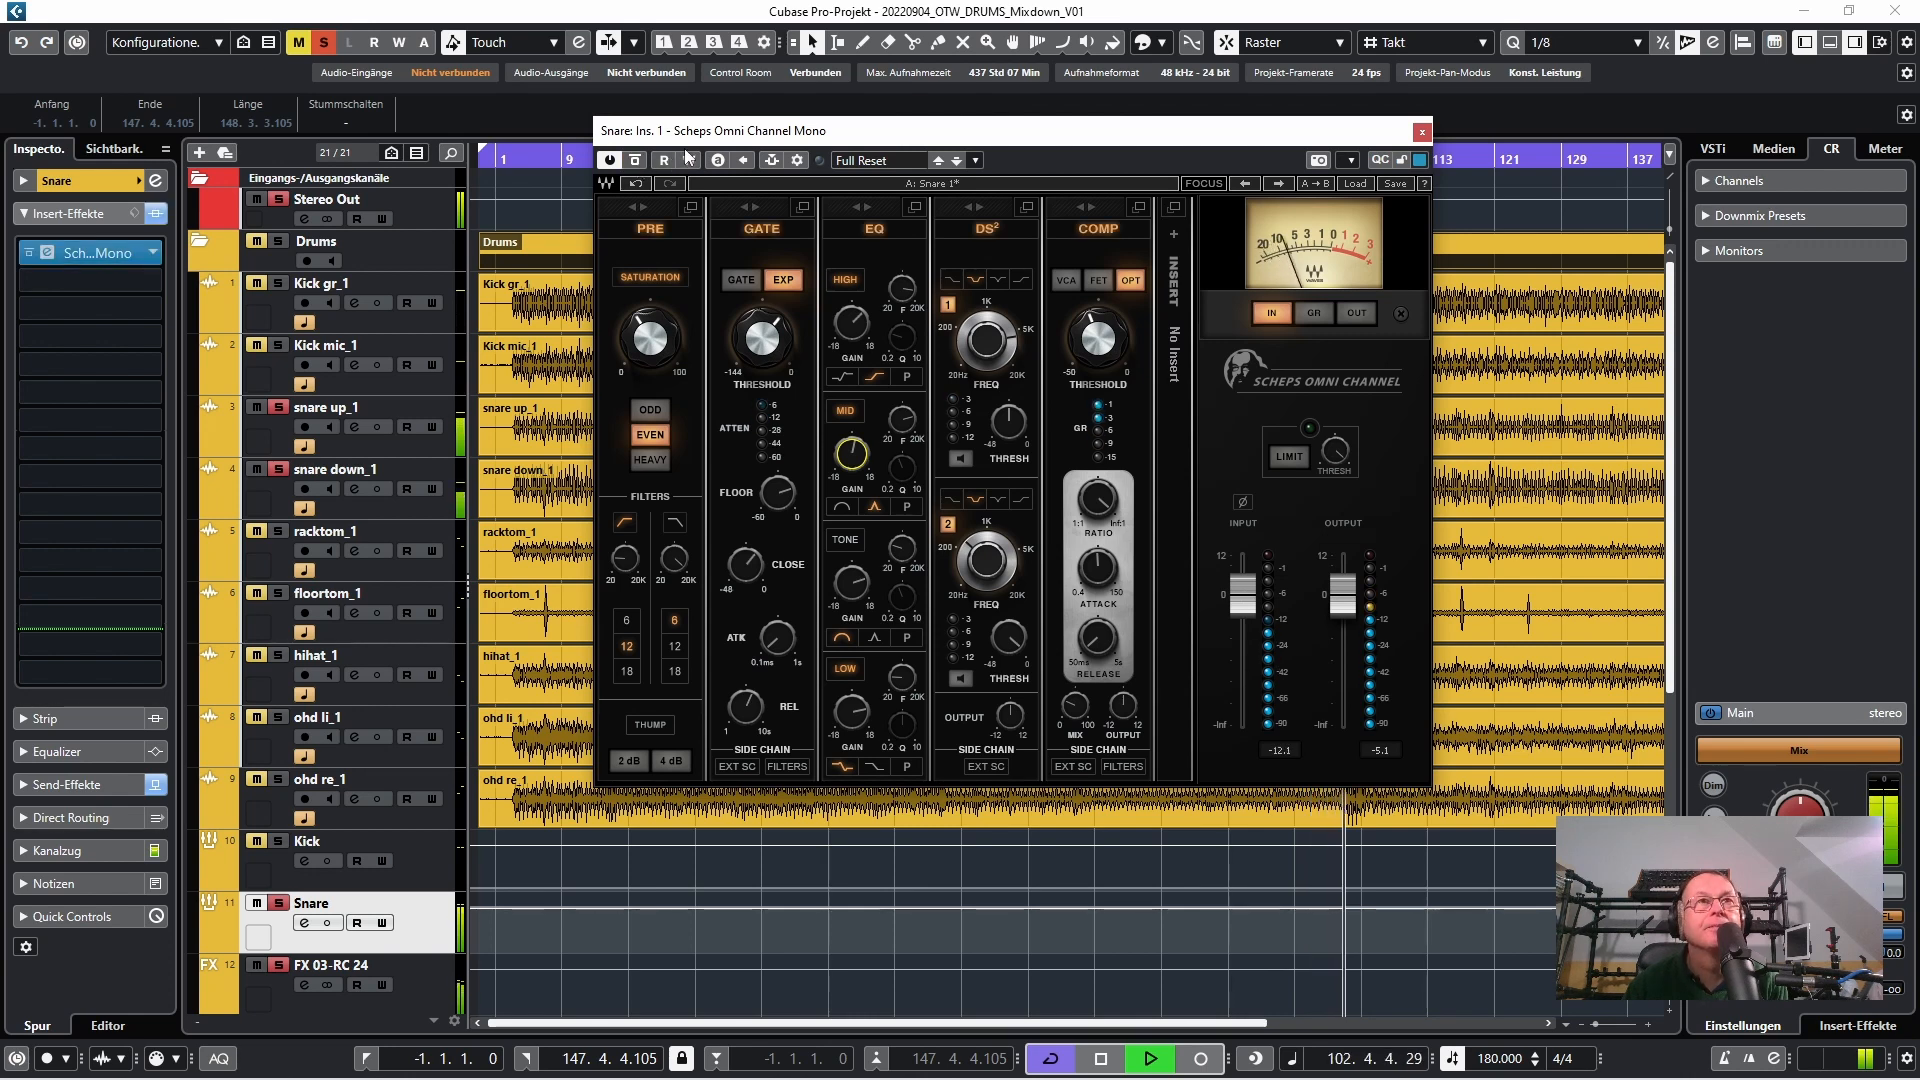
pyautogui.press('space')
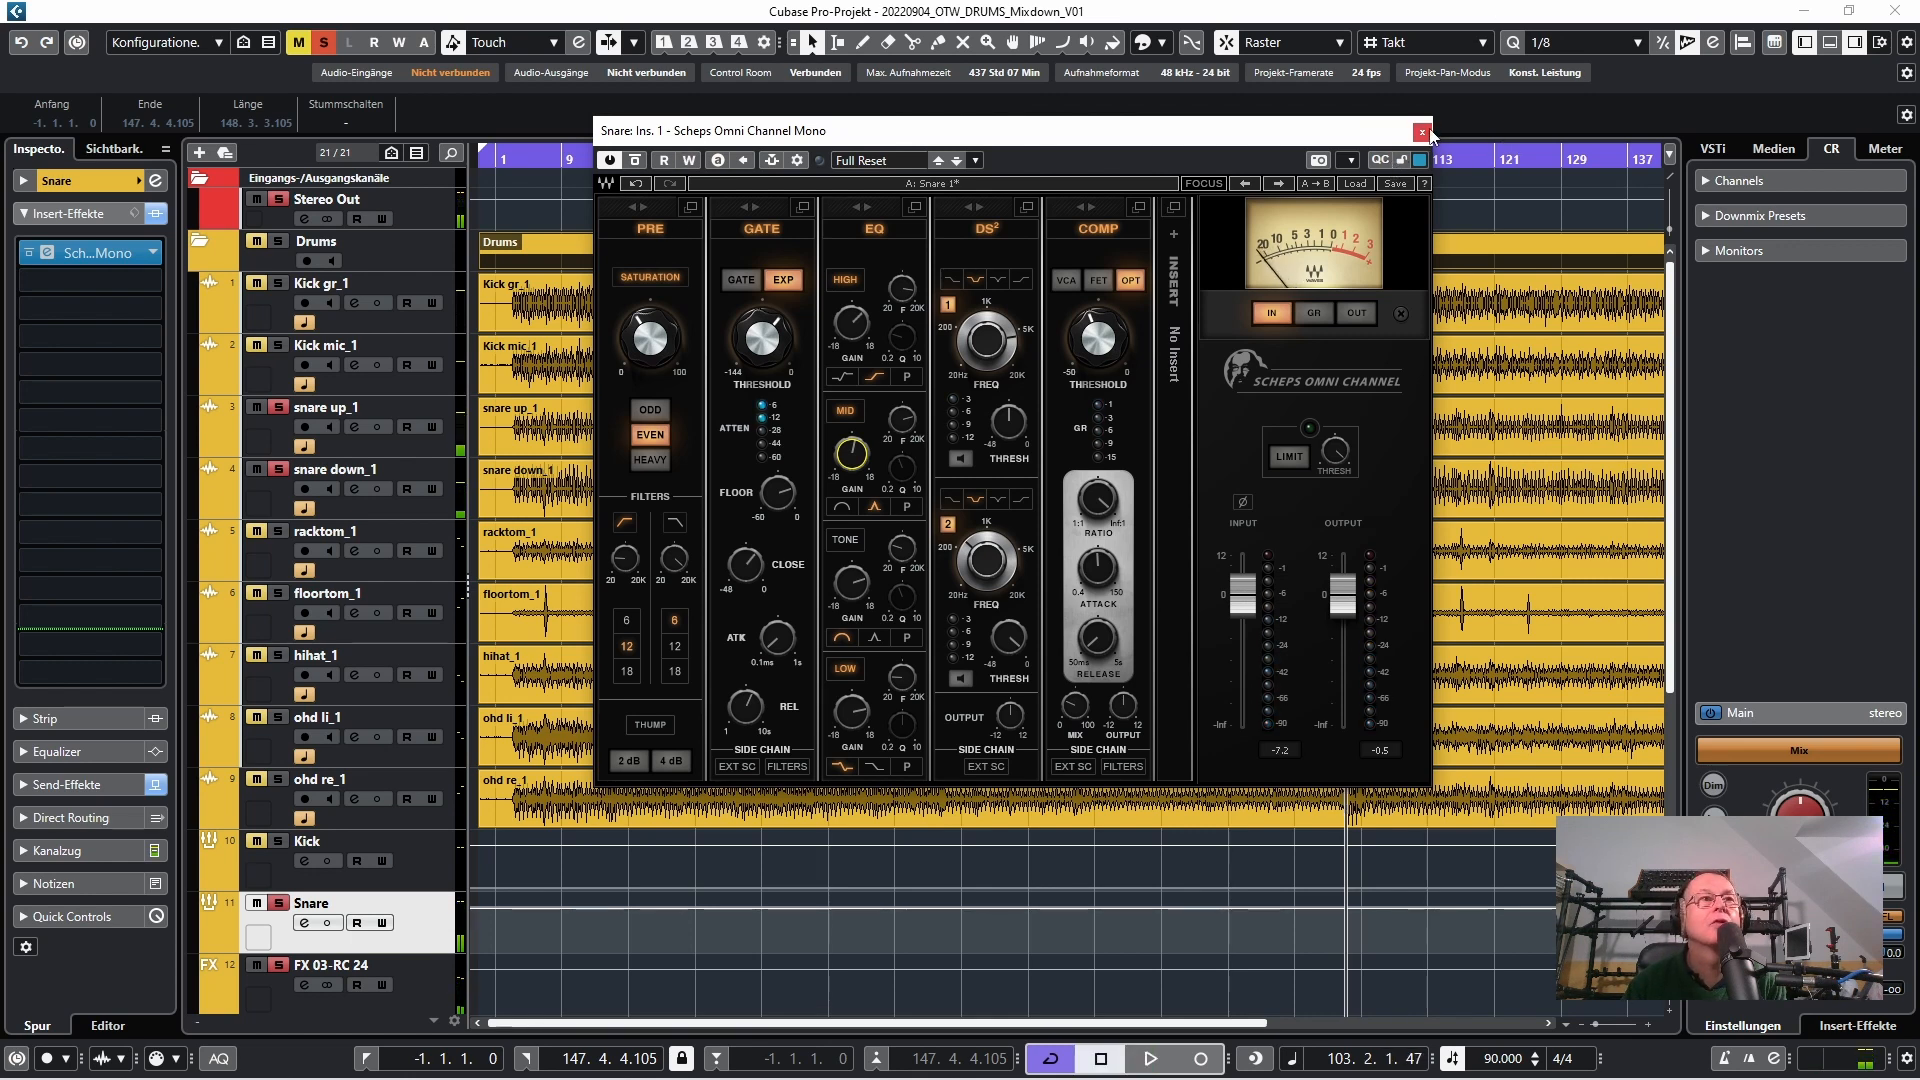
# Compare the snare during playback with and without the RC 24 reverb on the FX 03-RC 24 channel, leaving the reverb active
pyautogui.click(423, 984)
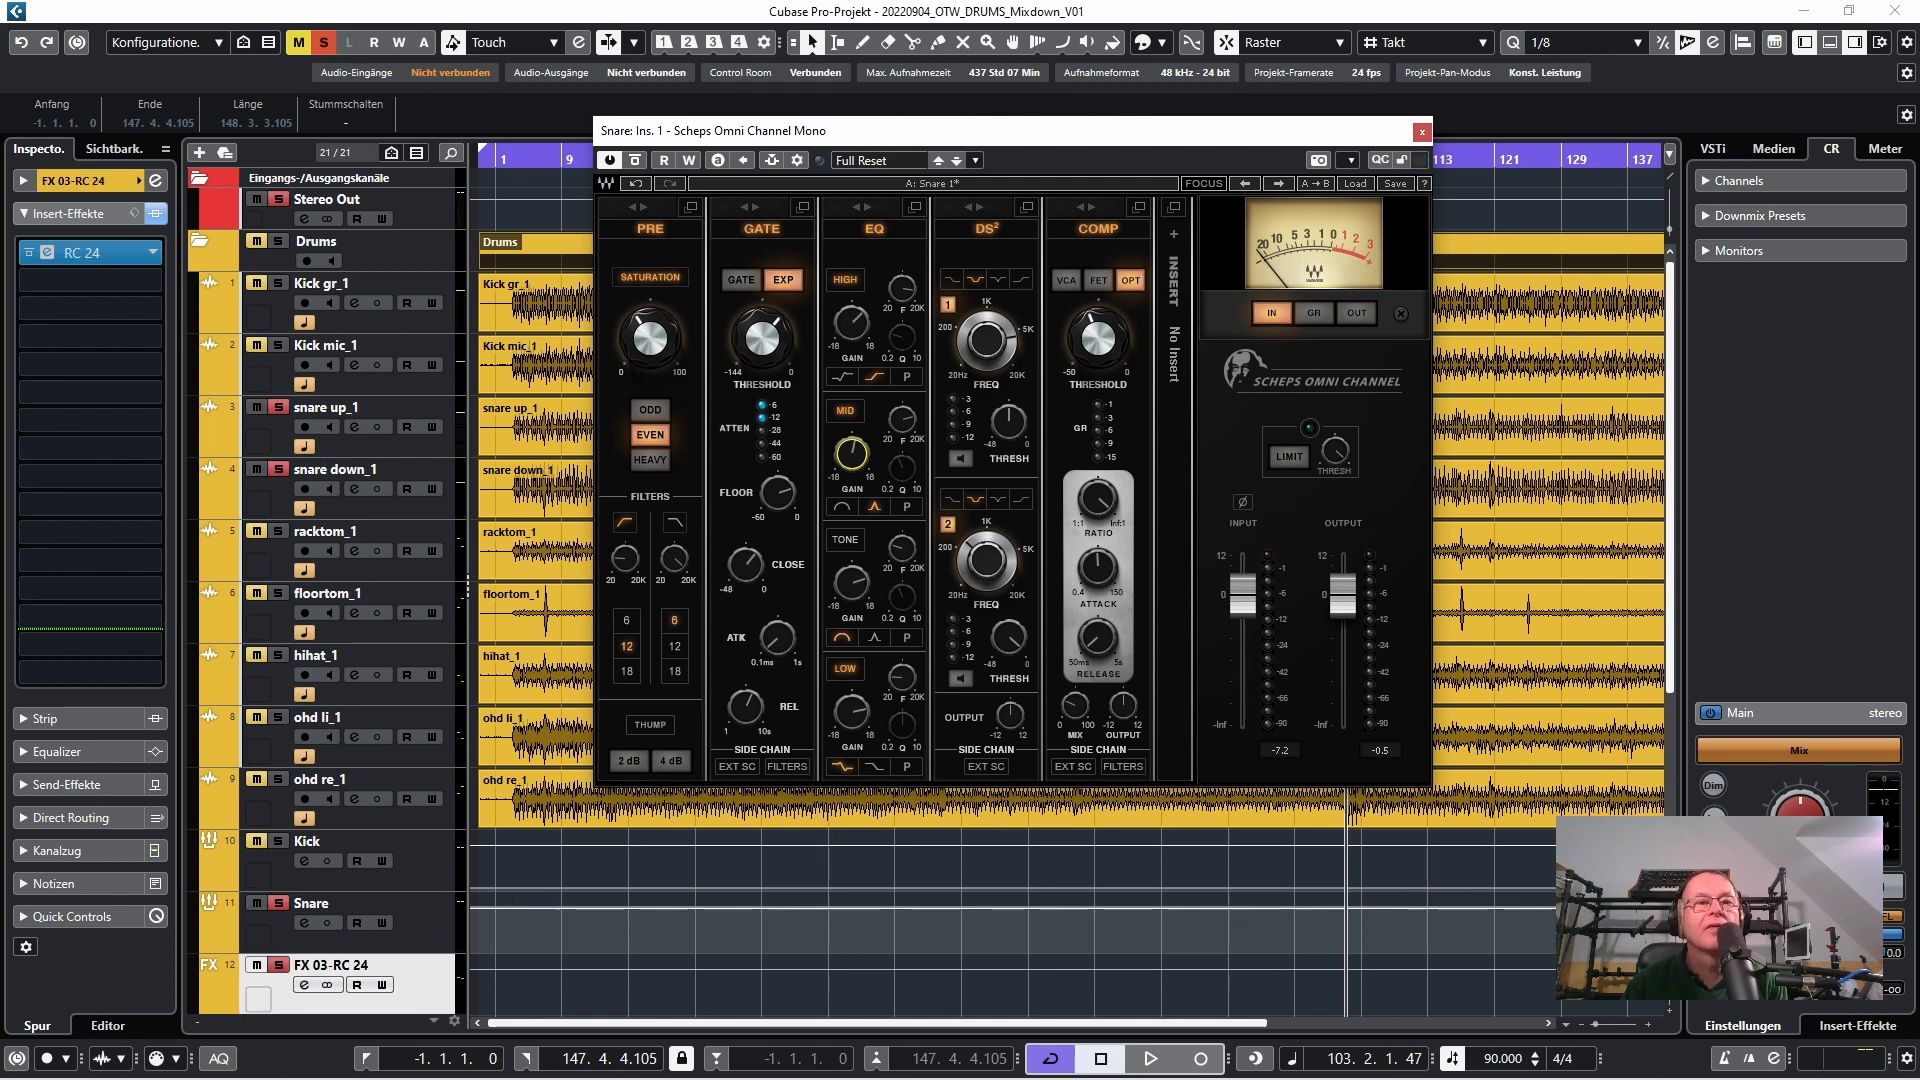
pyautogui.moveTo(602, 1076); pyautogui.dragTo(855, 189)
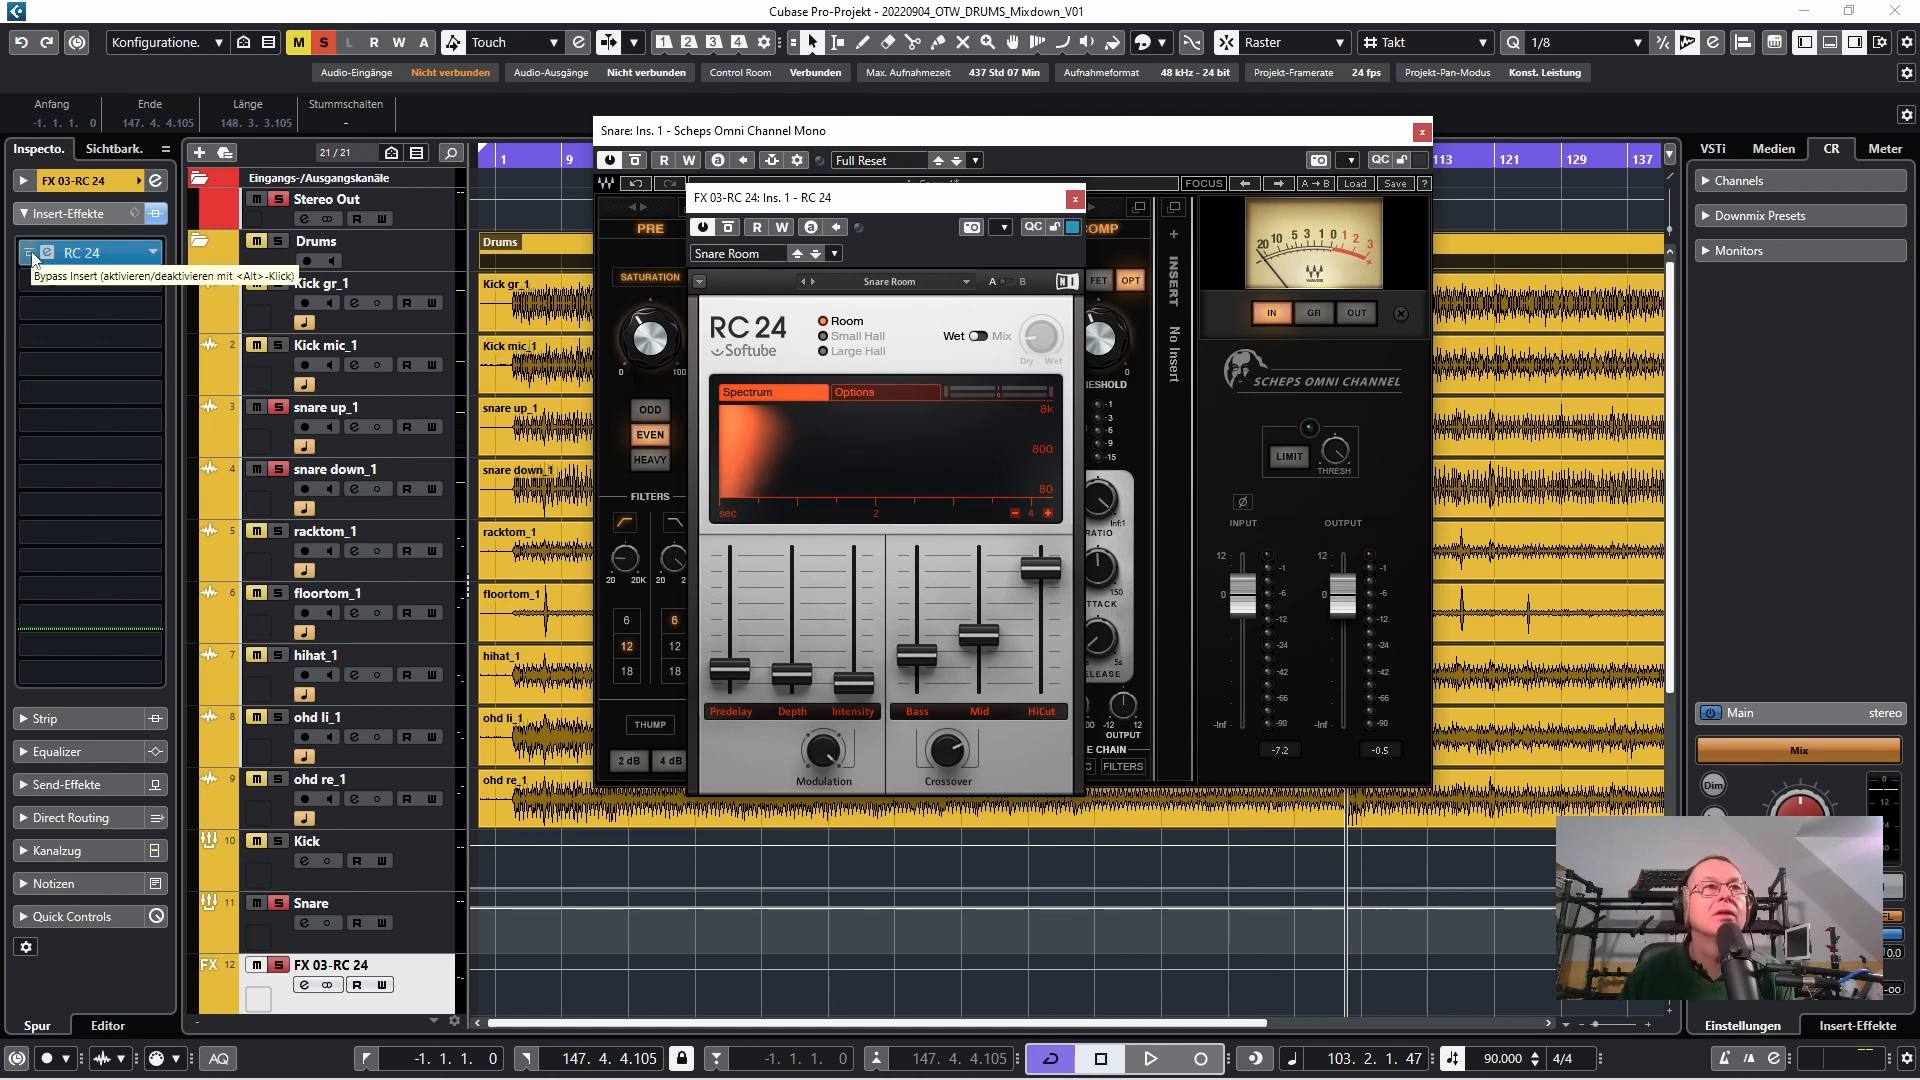
pyautogui.press('space')
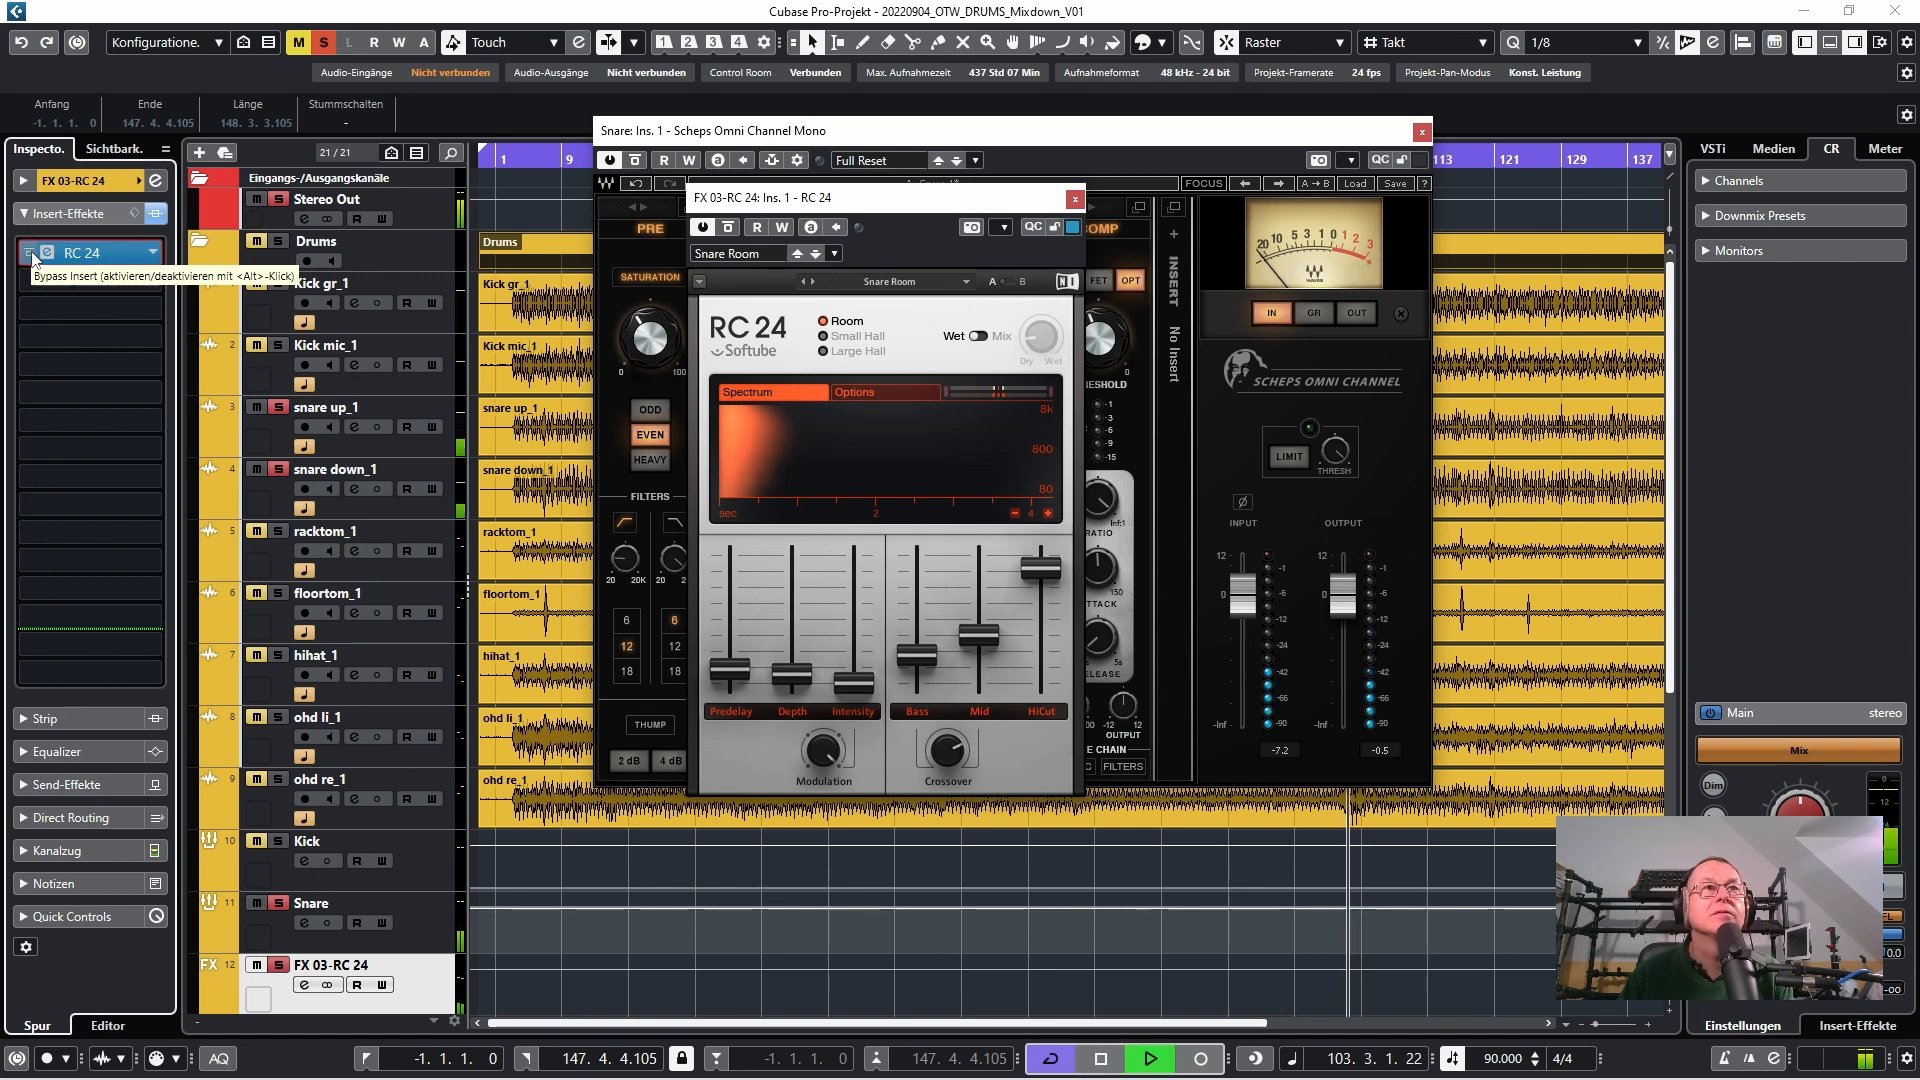
pyautogui.click(31, 254)
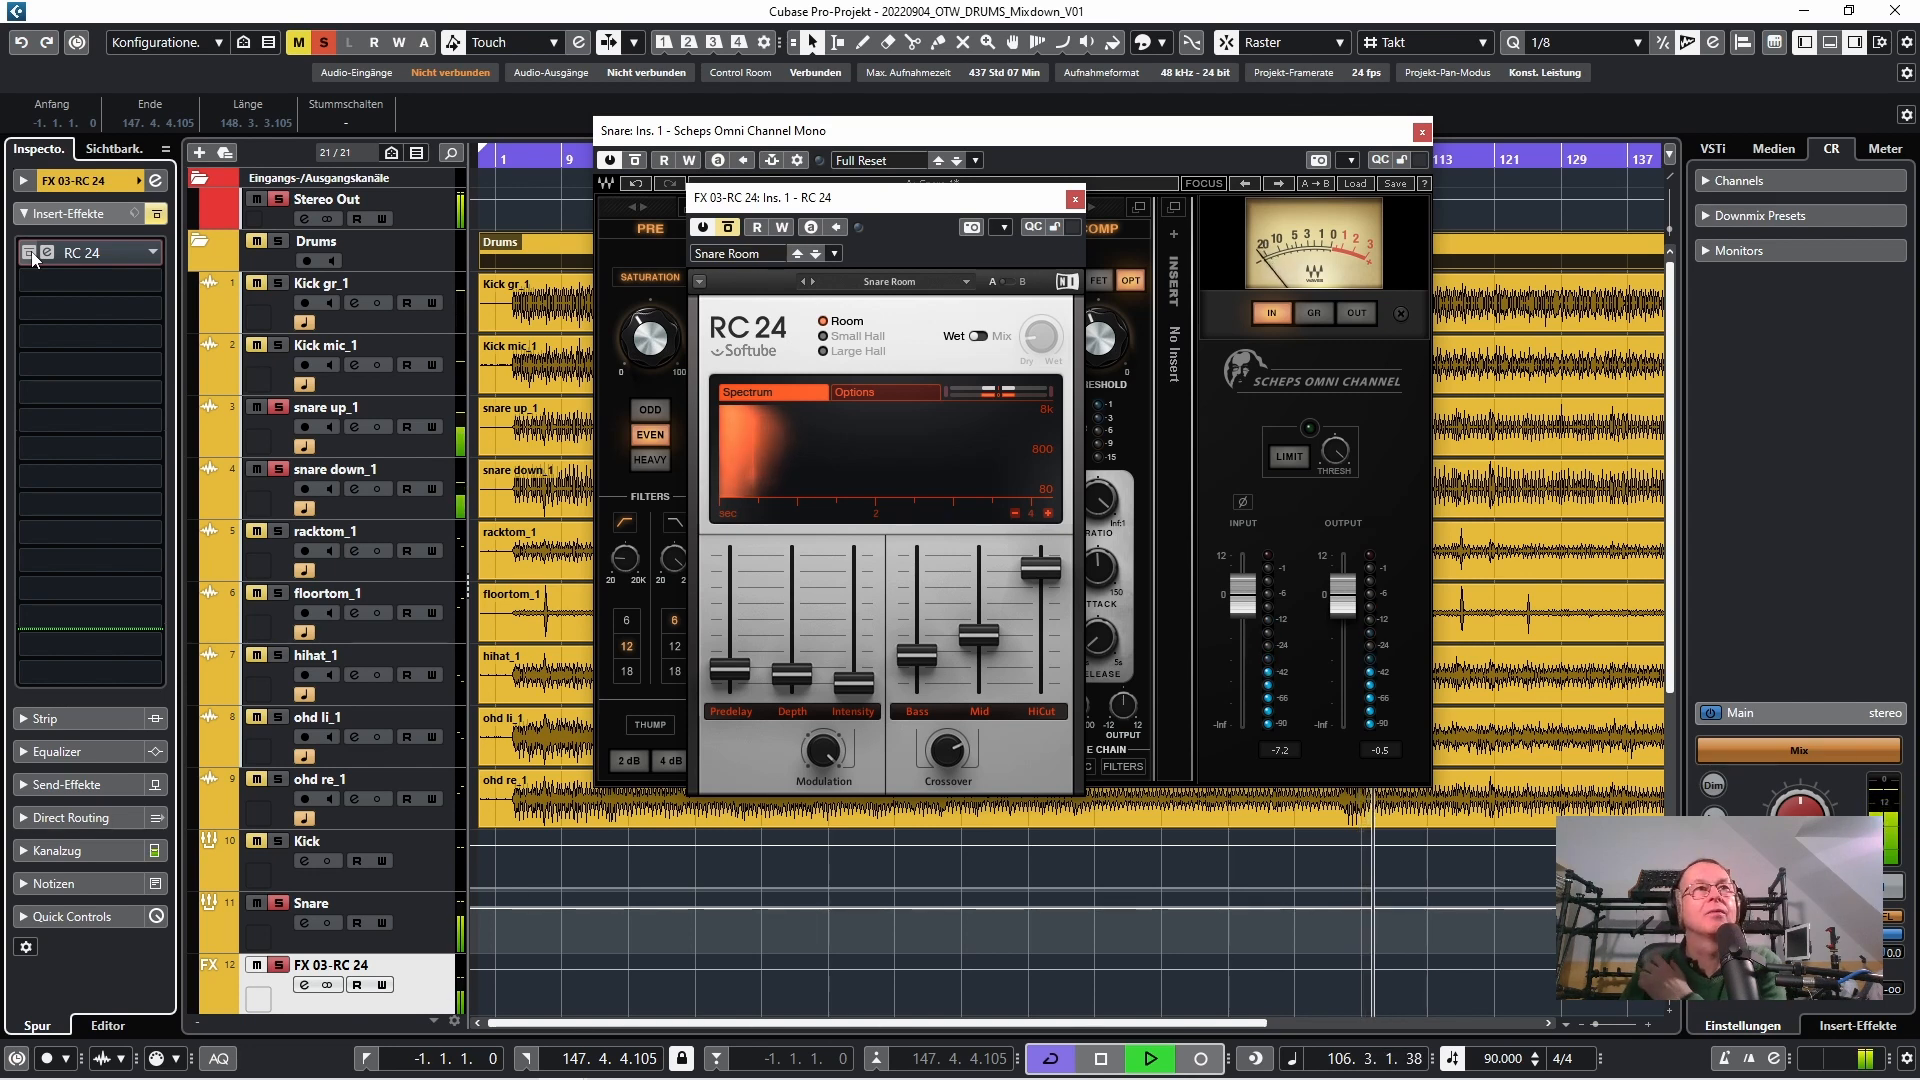
pyautogui.click(33, 255)
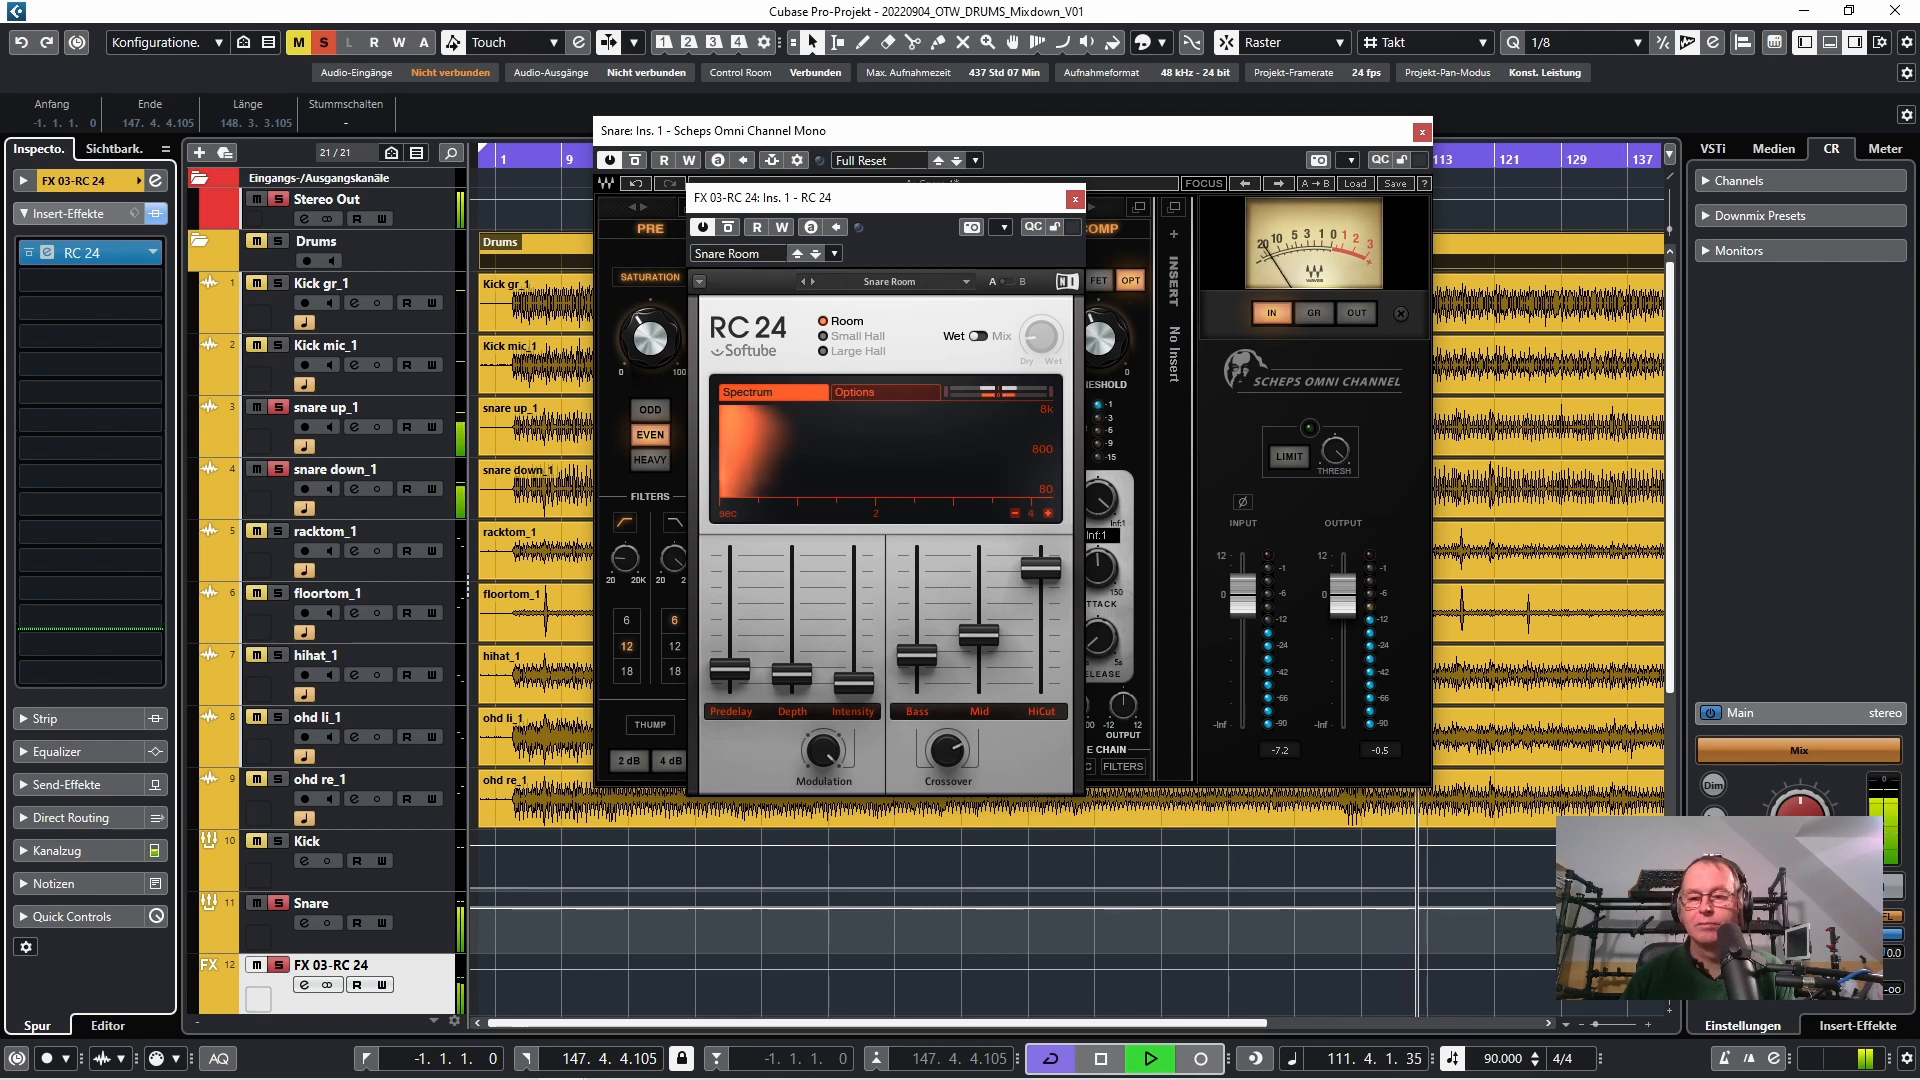
# Open the MixConsole and review the full drum mix's routing, inserts and channel levels with playback
pyautogui.press('F3')
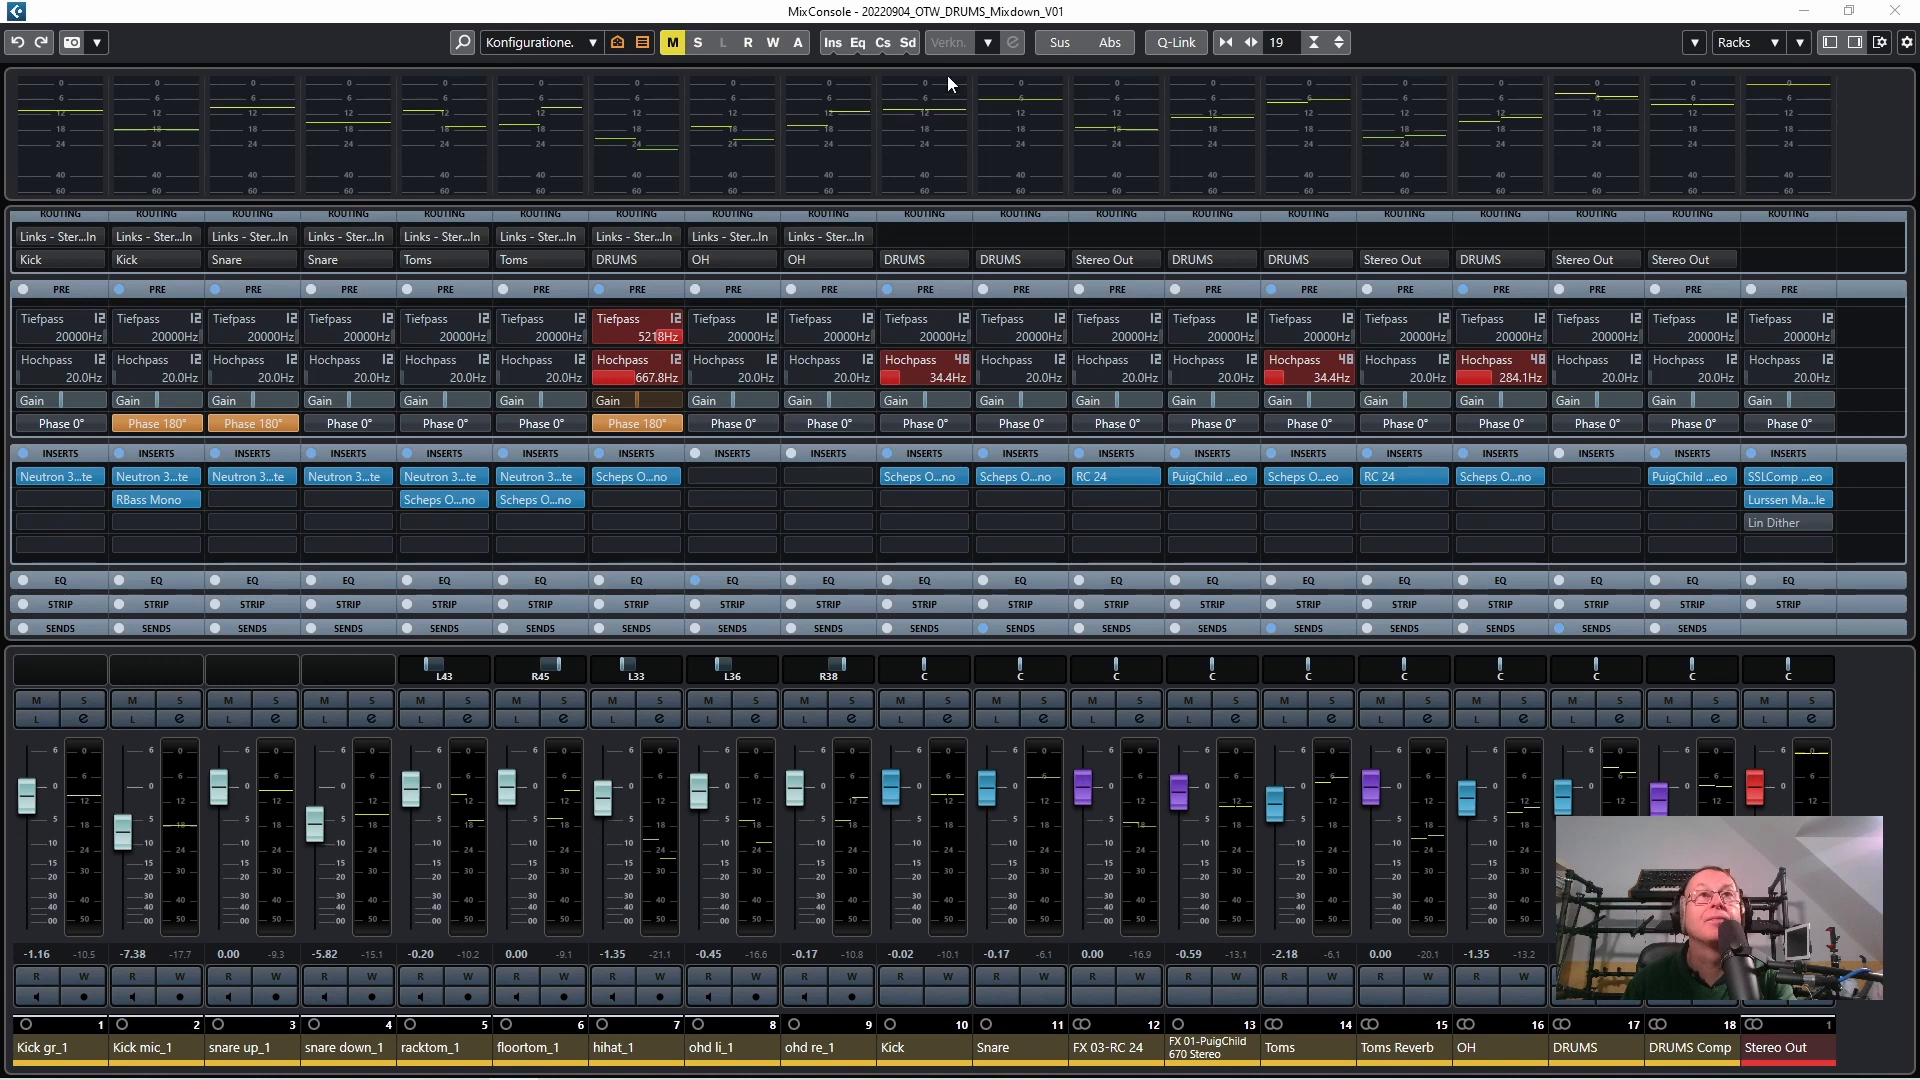
pyautogui.click(1086, 14)
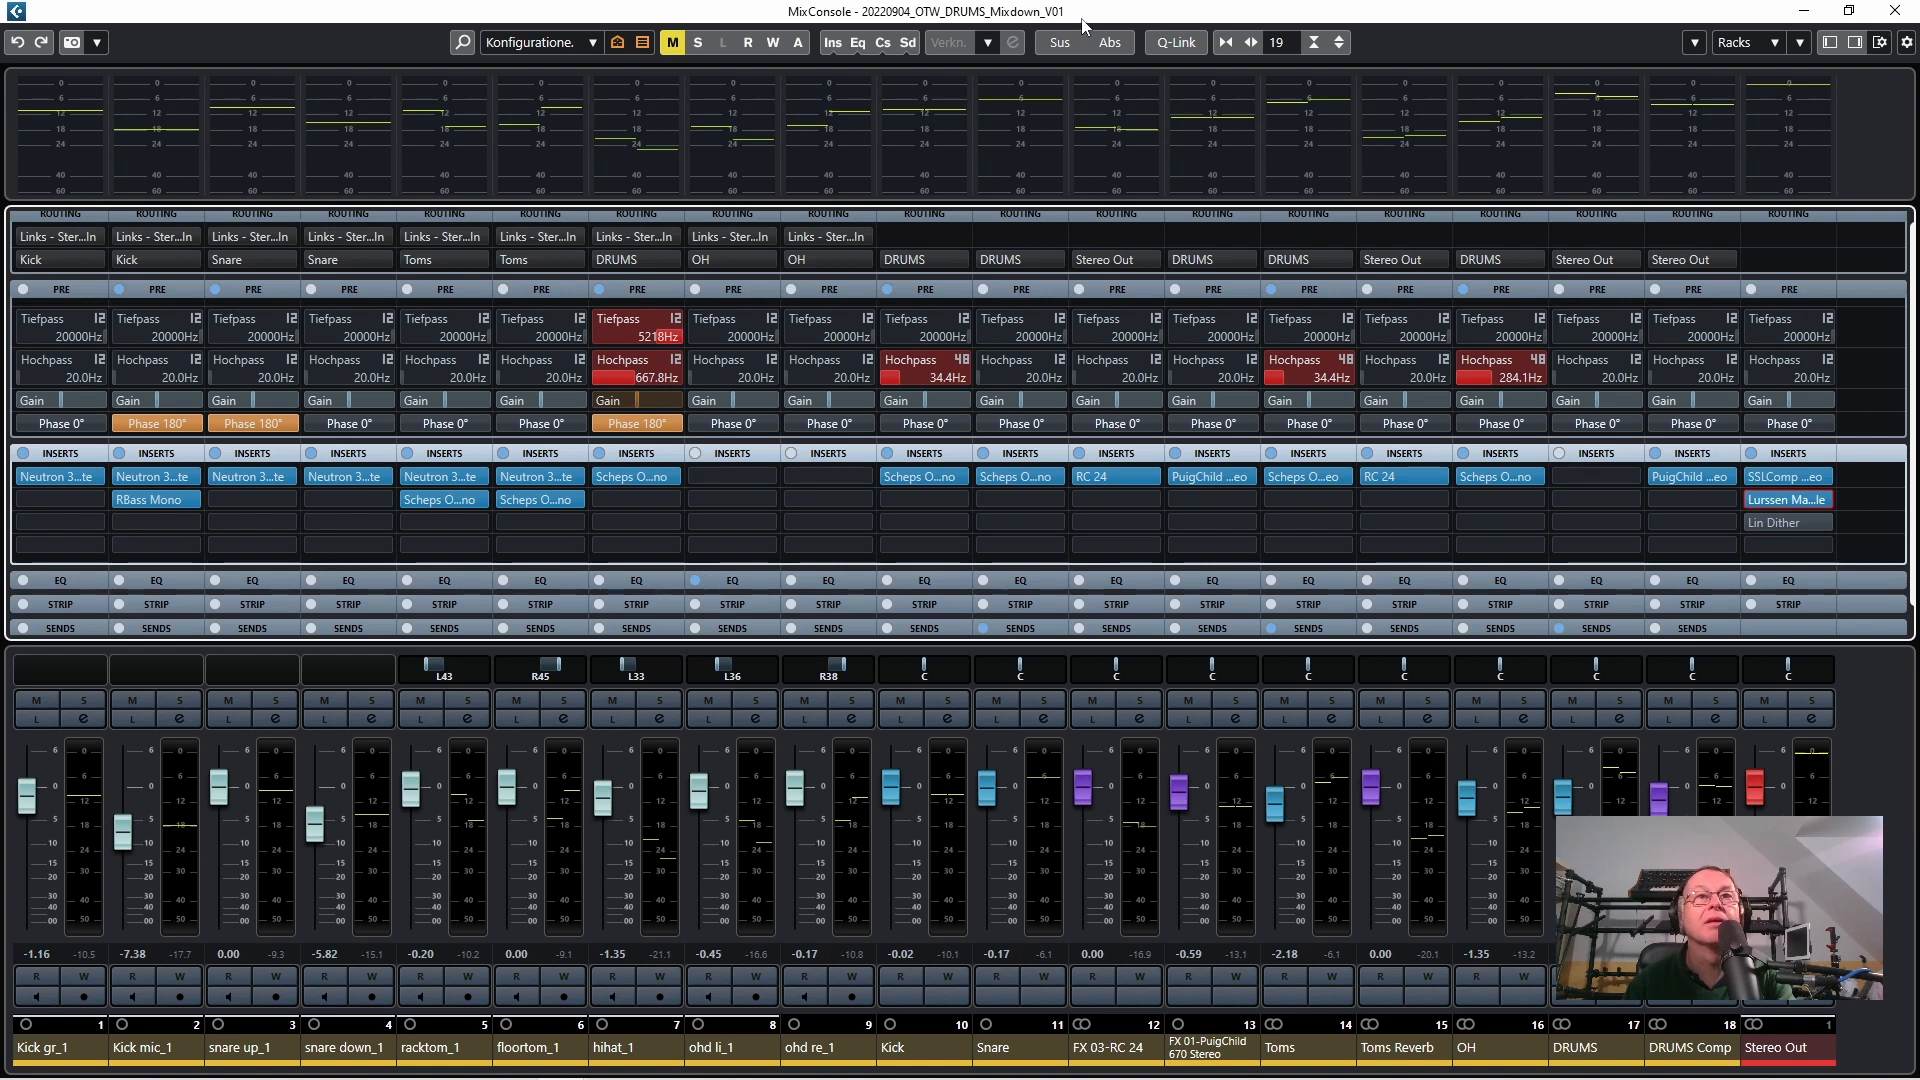
pyautogui.press('space')
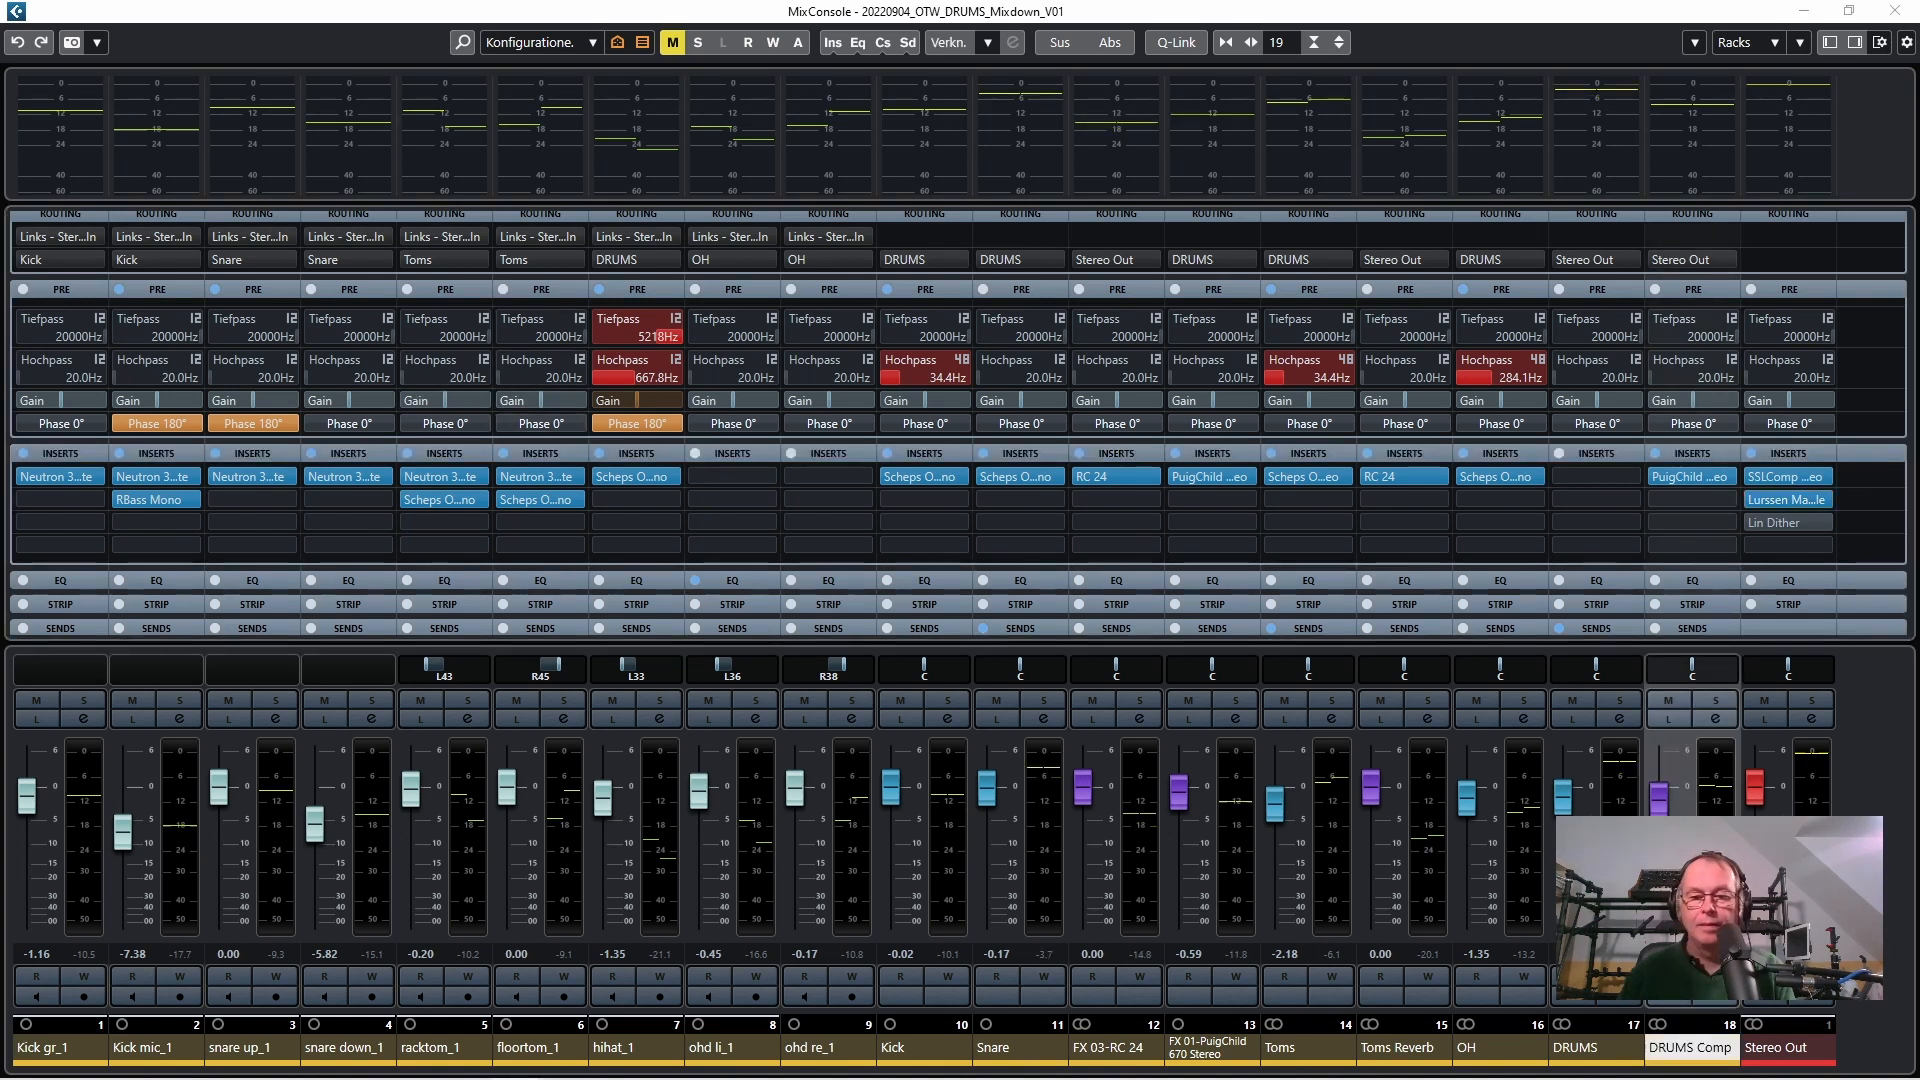
pyautogui.click(1238, 15)
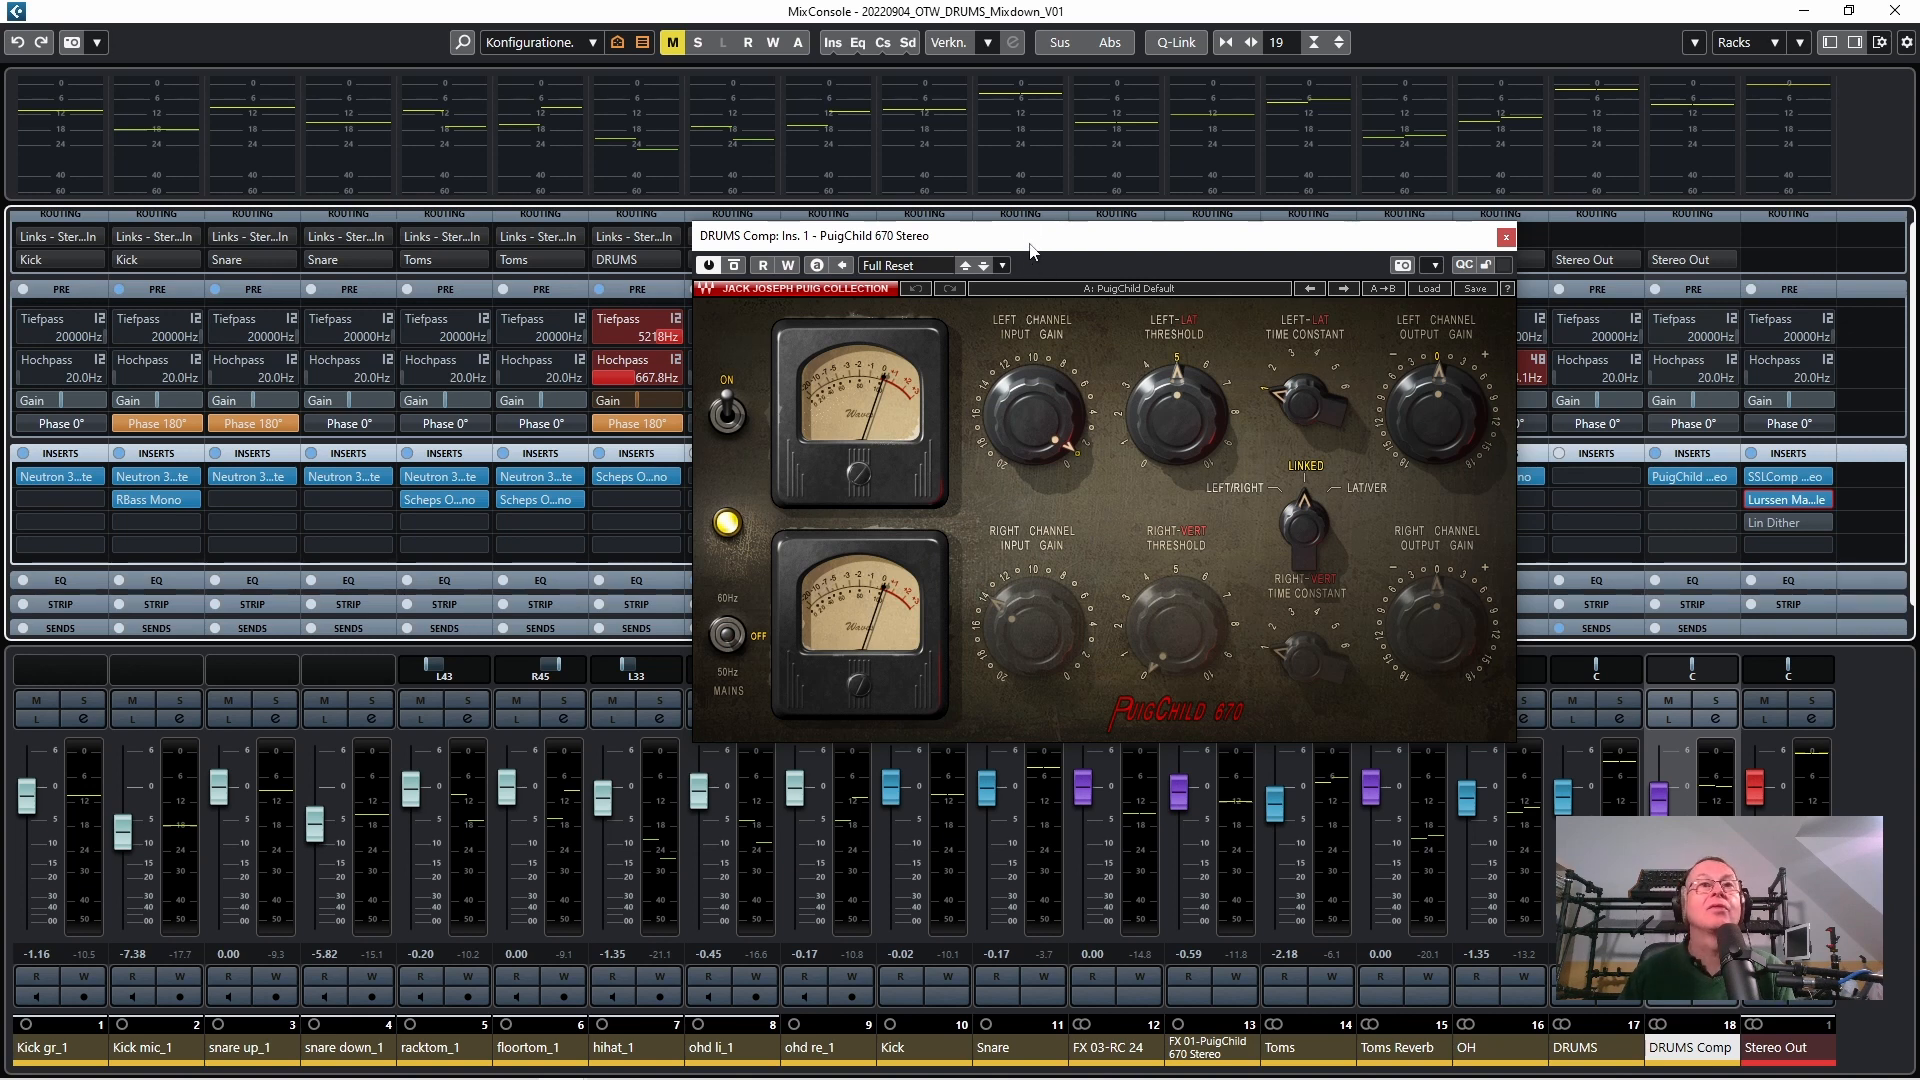
# Listen to the full drum mix with the DRUMS Comp channel's PuigChild 670 compressor window moved clear of the output channels
pyautogui.press('space')
pyautogui.moveTo(1053, 253); pyautogui.dragTo(641, 187)
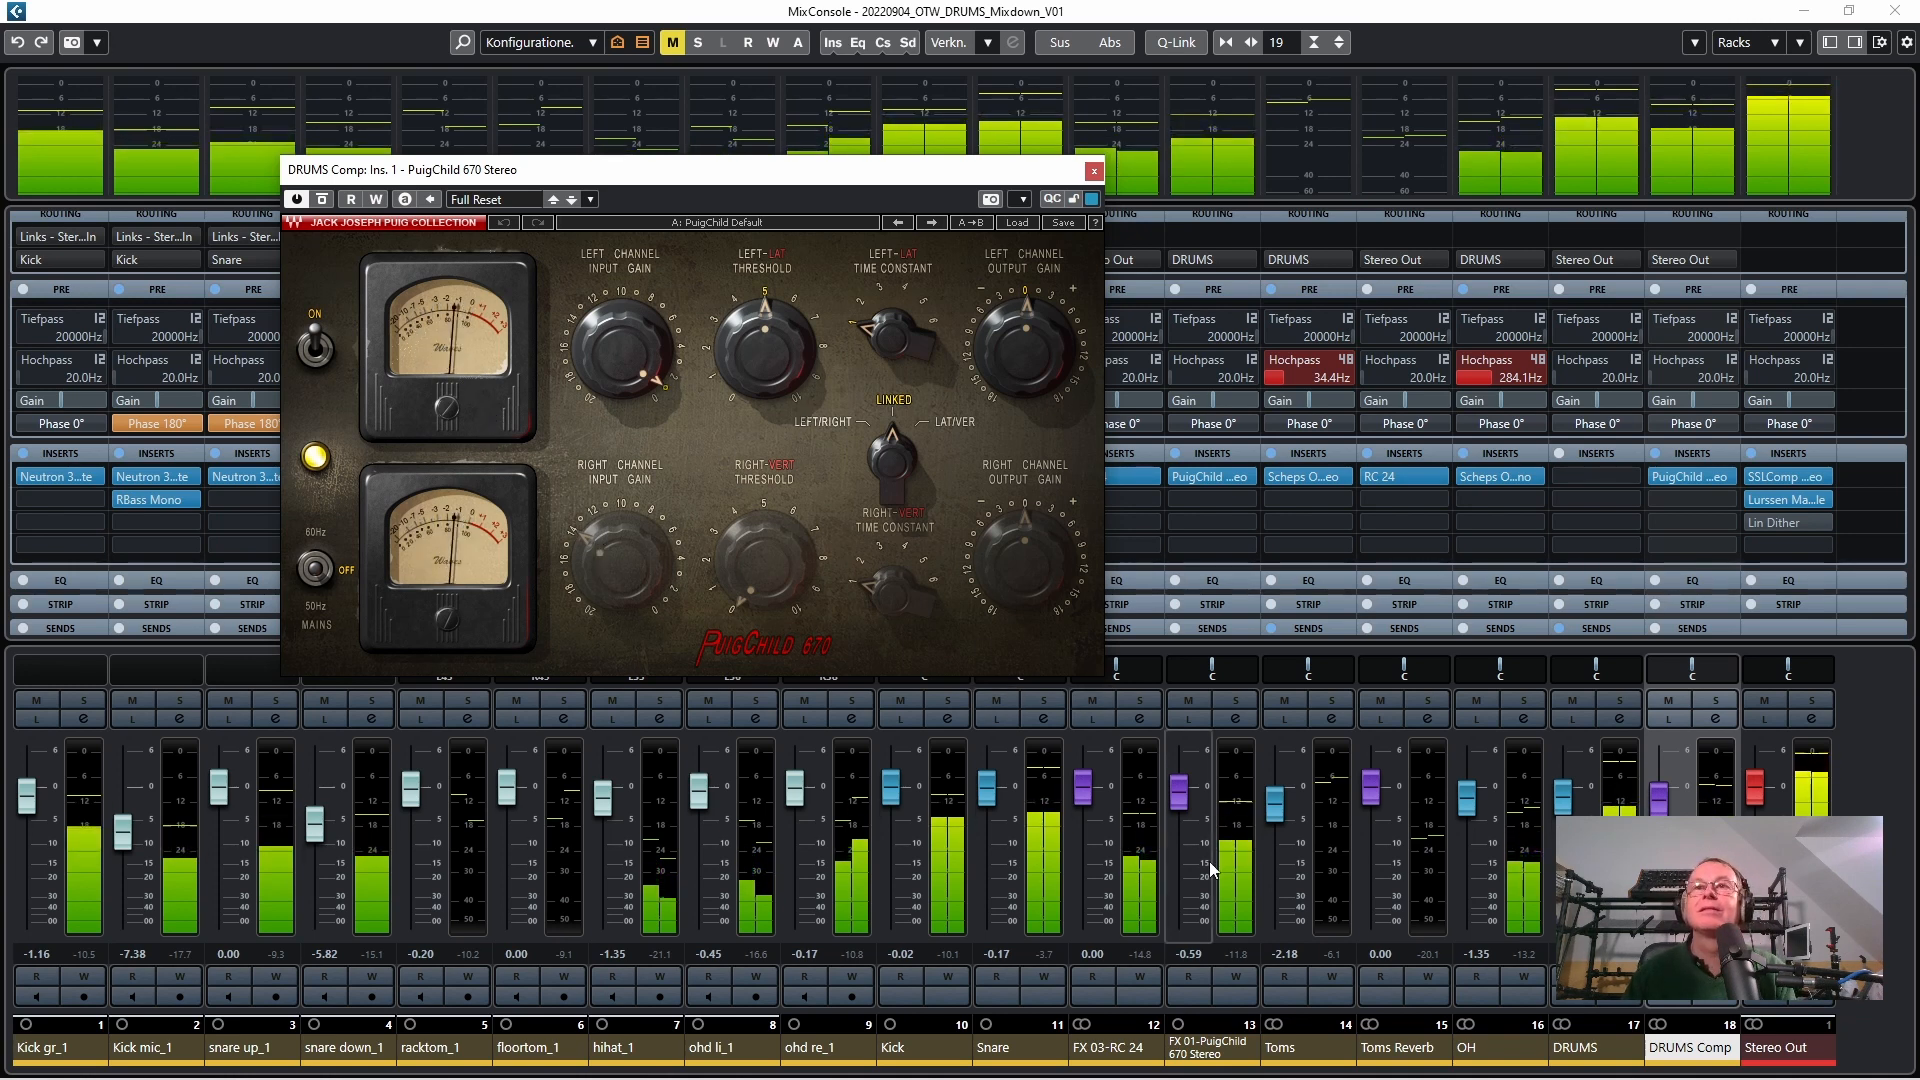
pyautogui.press('space')
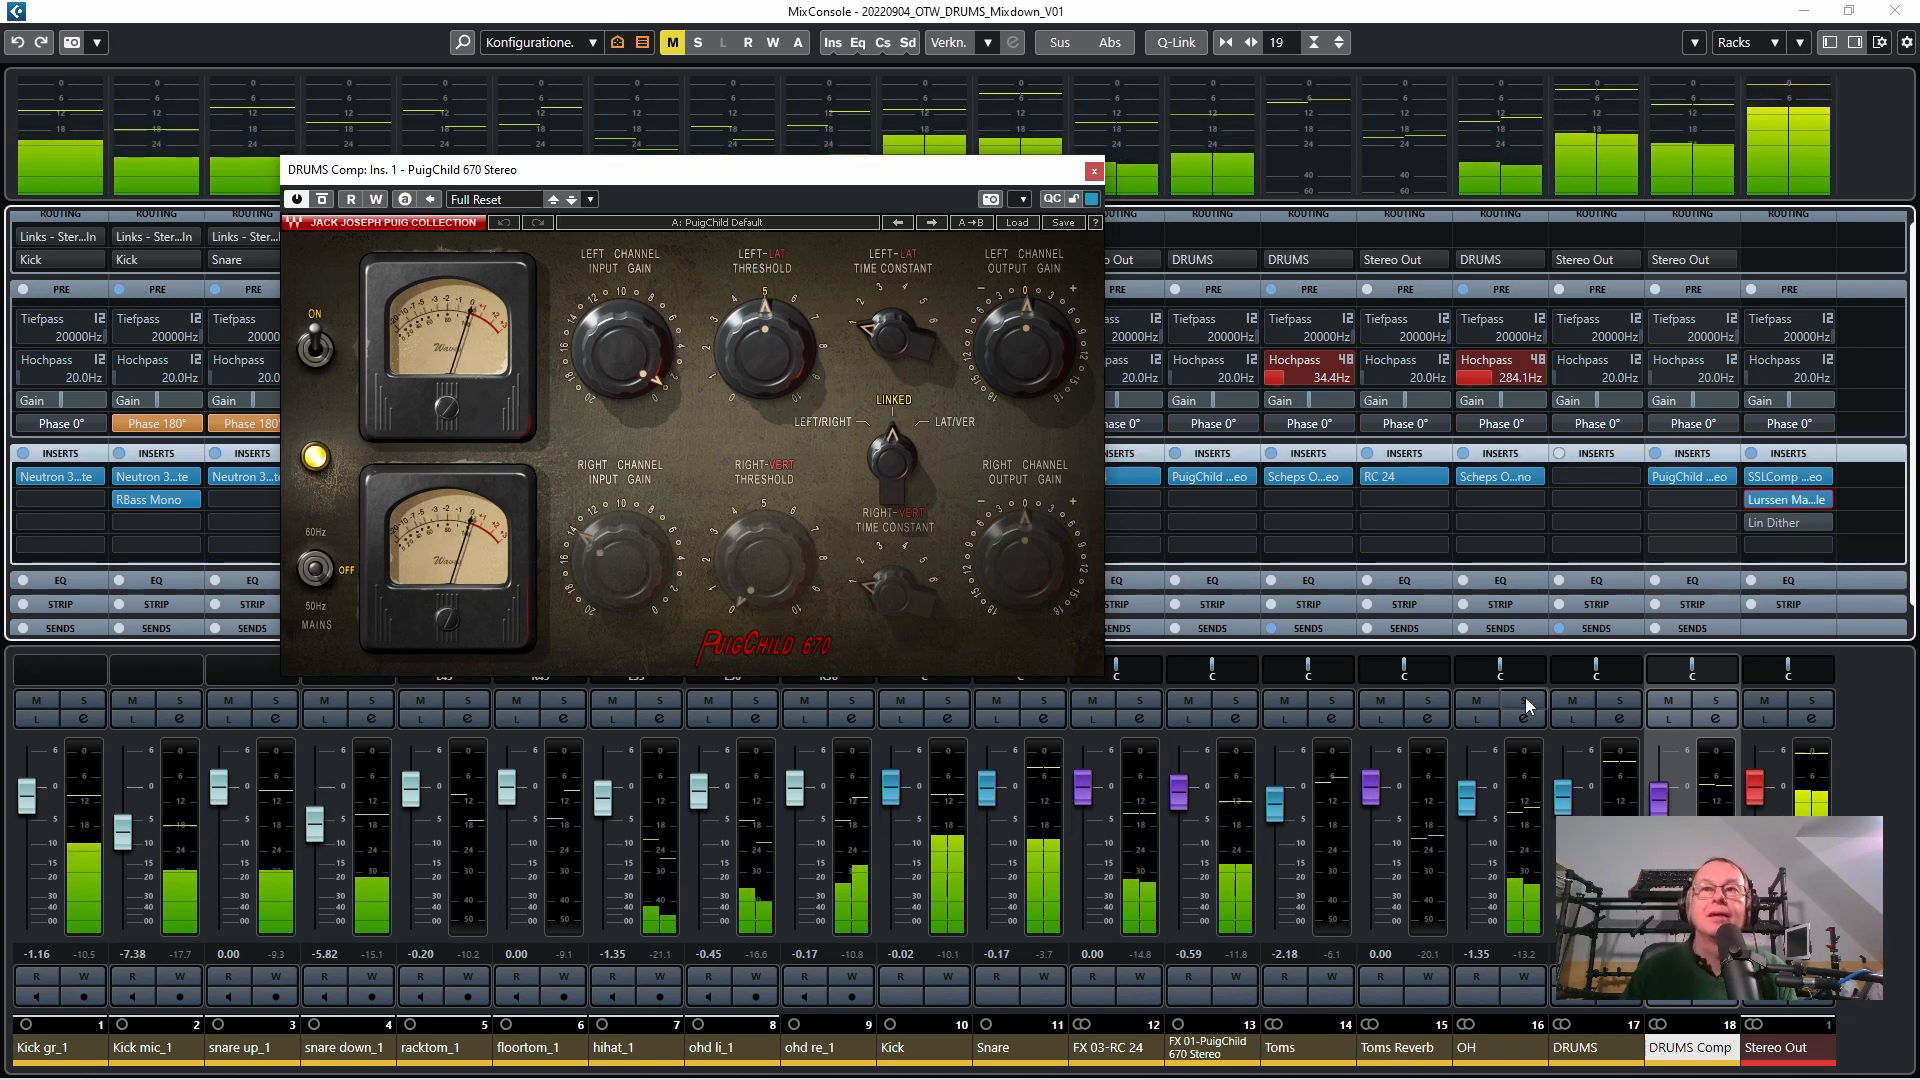
# Compare the drum mix with the DRUMS Comp fader pulled down and raised back during playback, closing the PuigChild 670 window
pyautogui.click(1663, 809)
pyautogui.moveTo(1662, 810); pyautogui.dragTo(1662, 823)
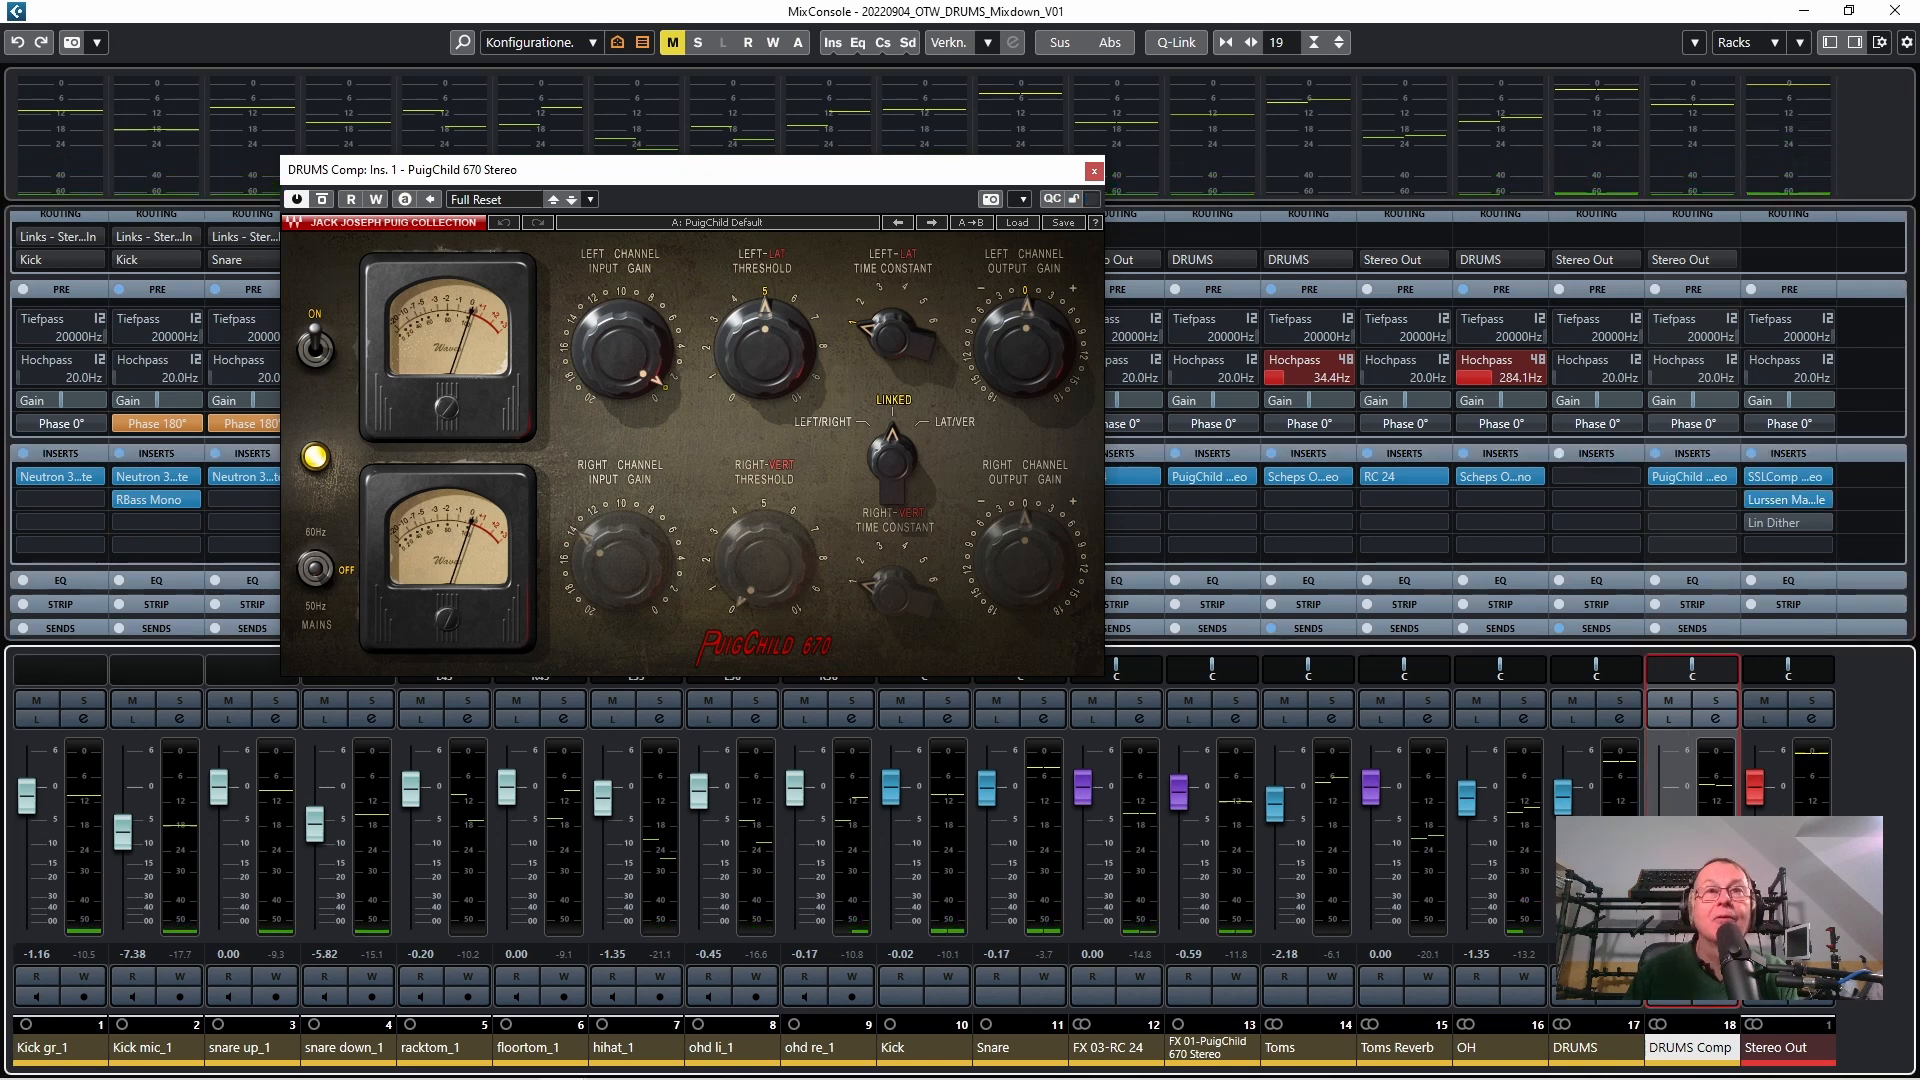
pyautogui.press('space')
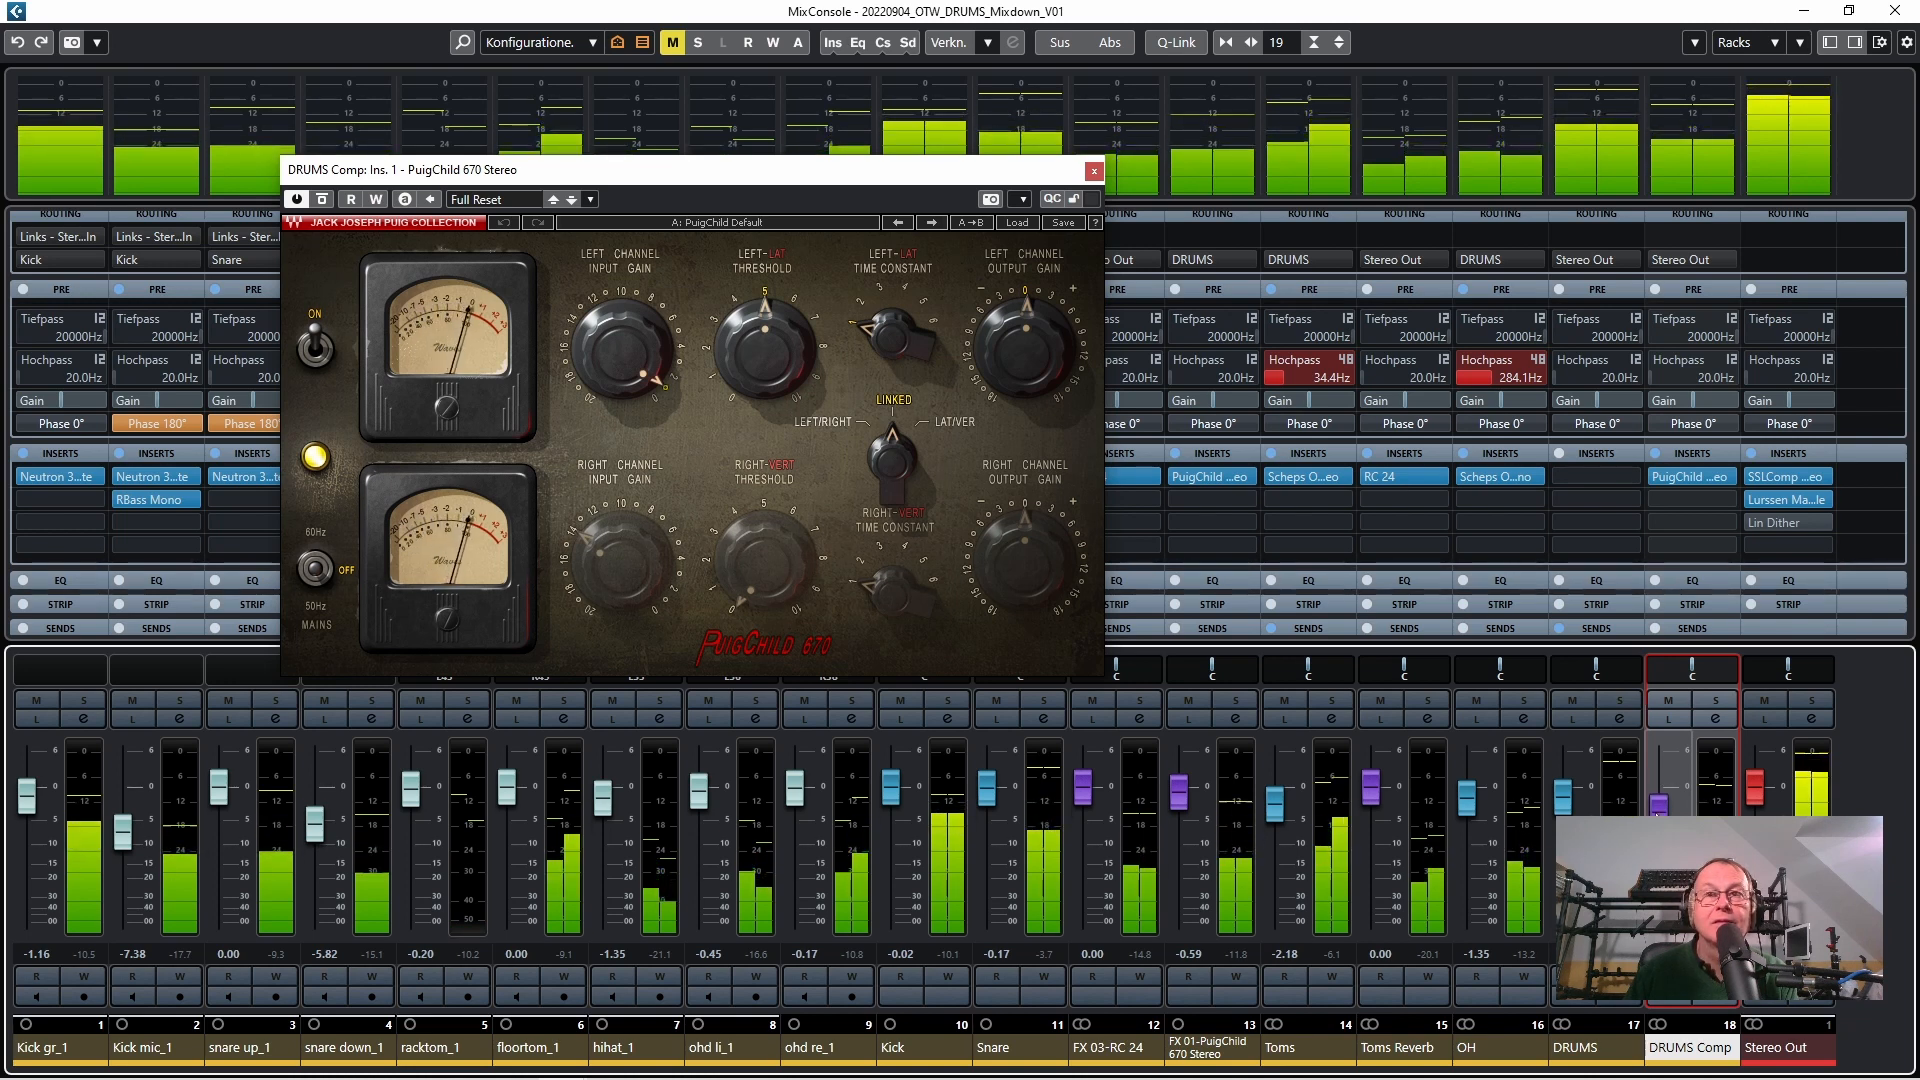
pyautogui.moveTo(1655, 814); pyautogui.dragTo(1655, 795)
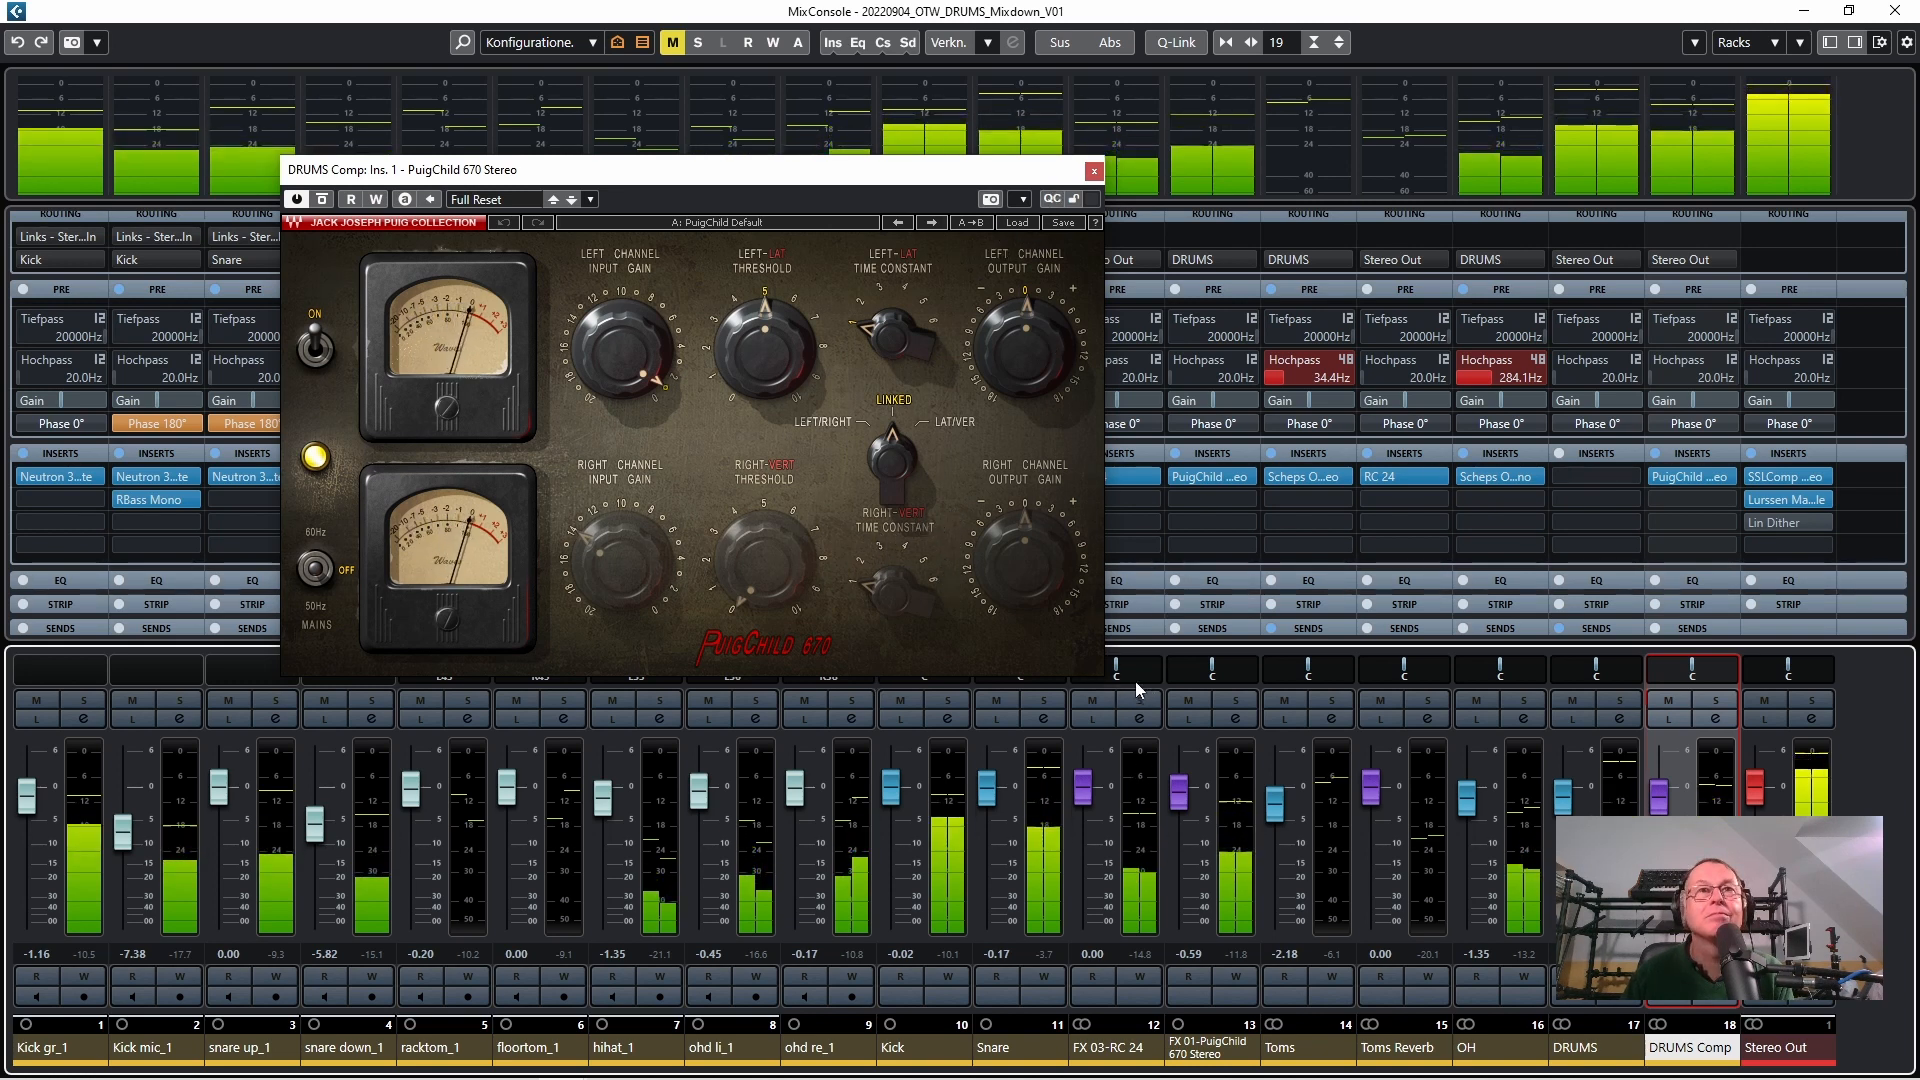
pyautogui.press('space')
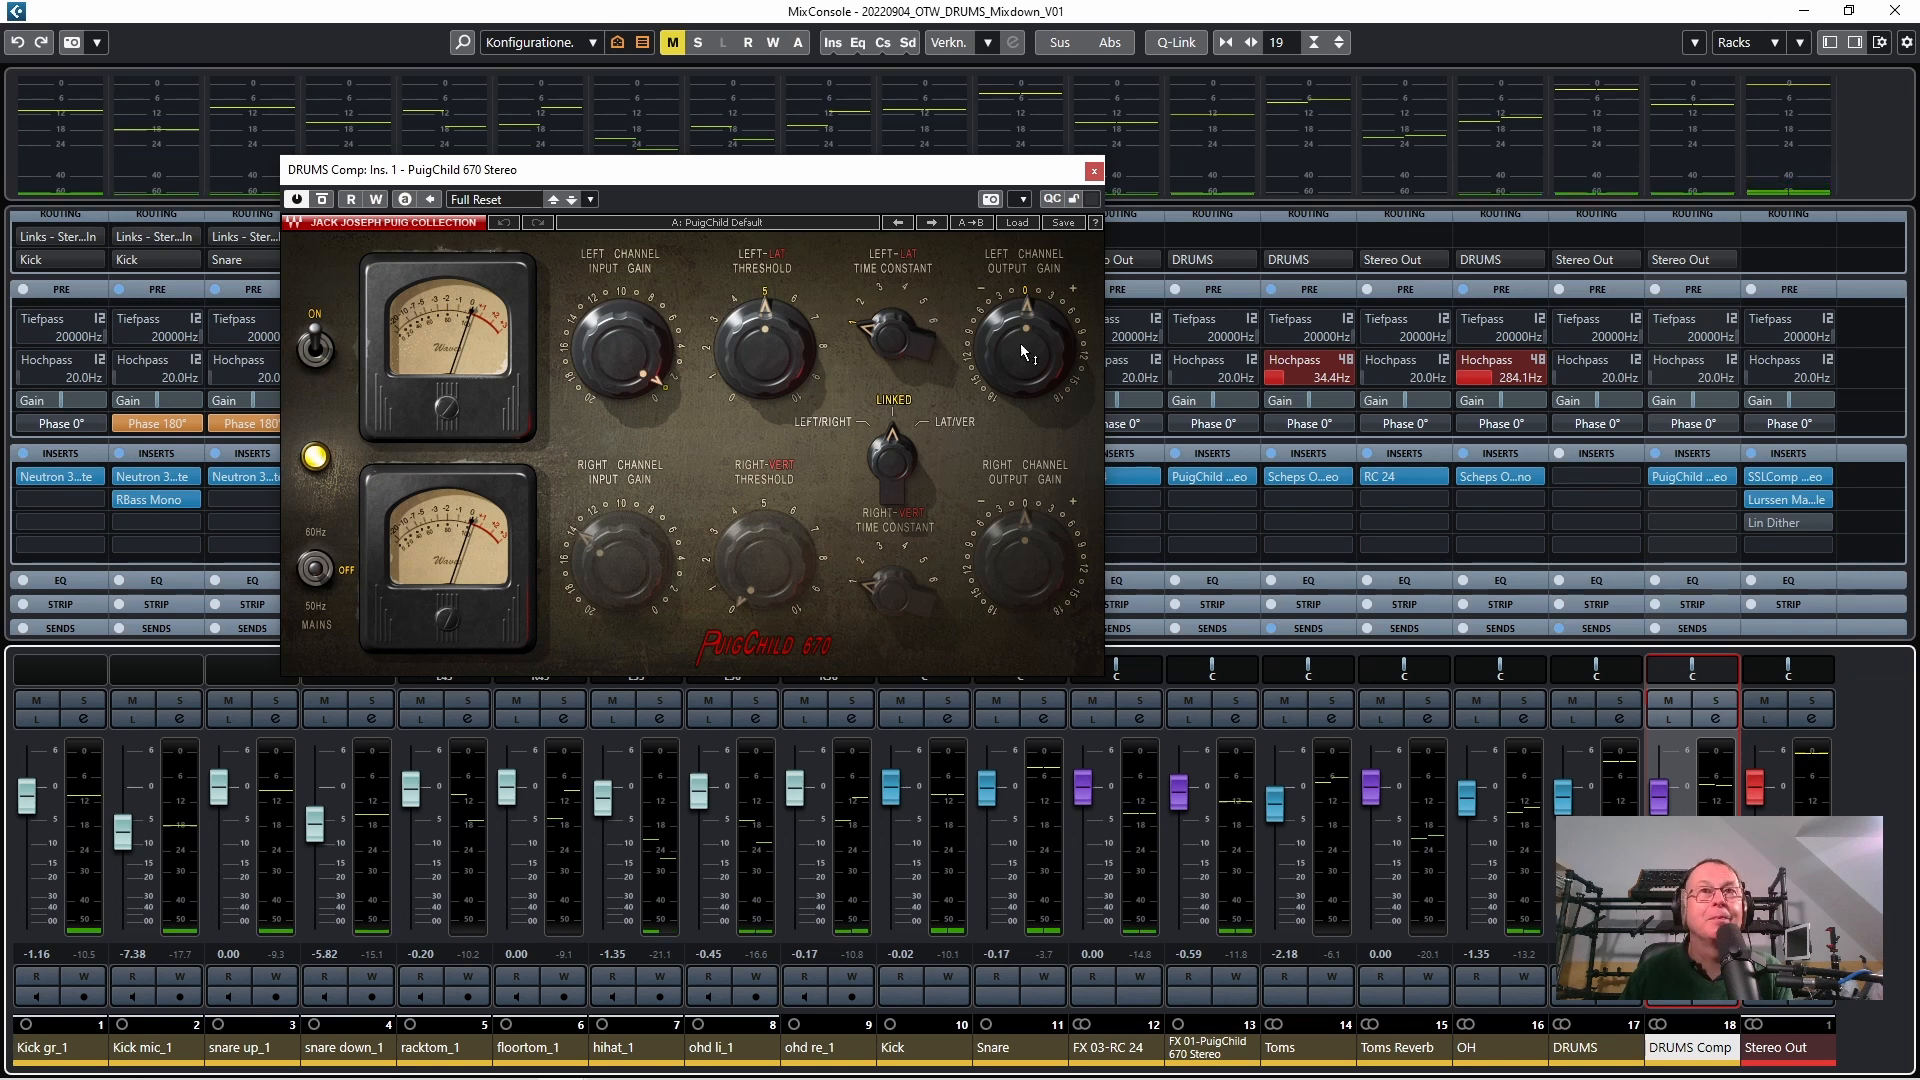
pyautogui.click(1094, 172)
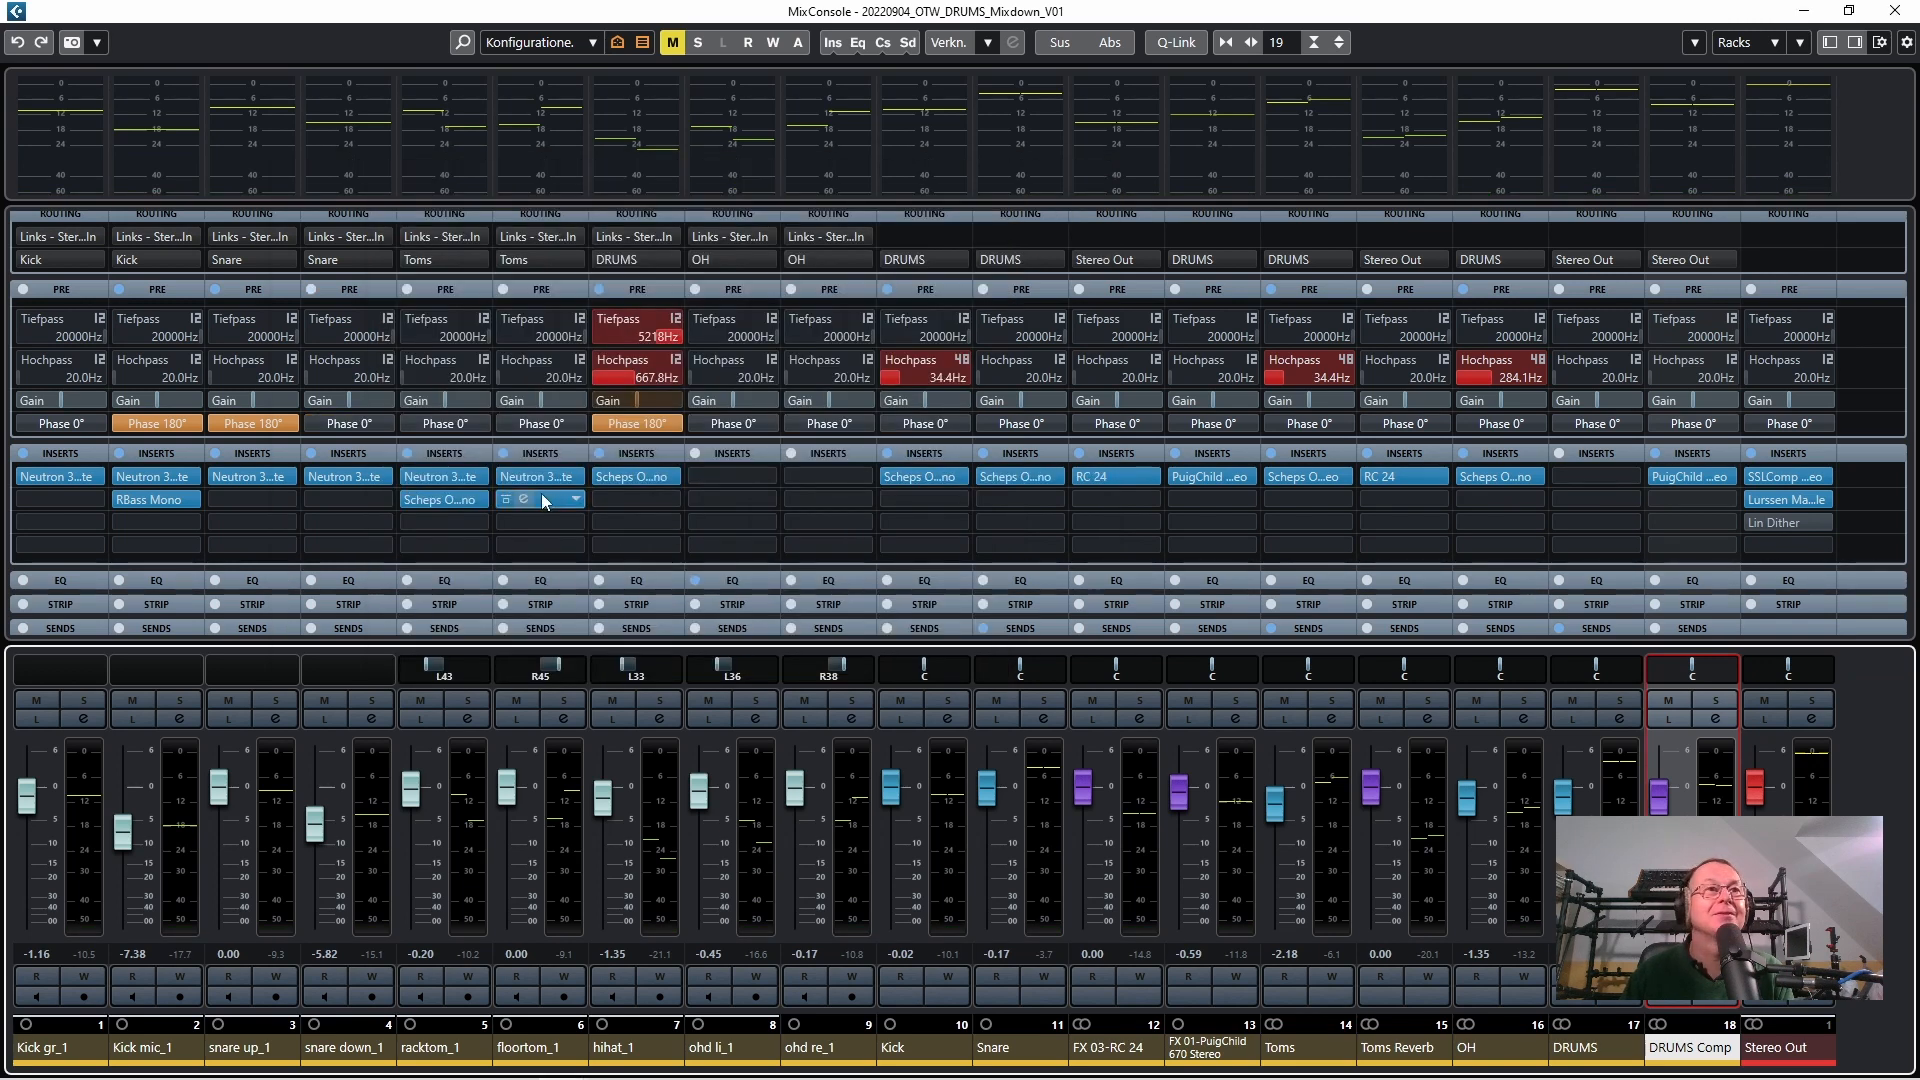